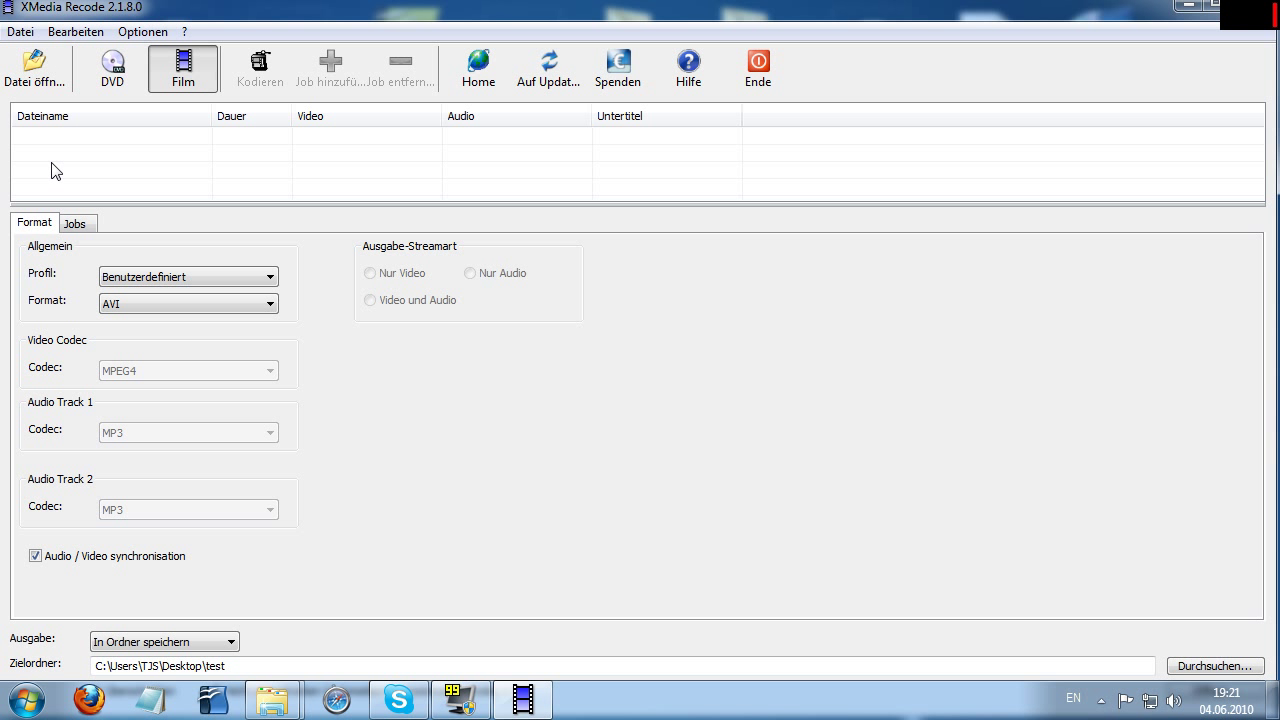
# Change the program's interface language to English
pyautogui.click(12, 33)
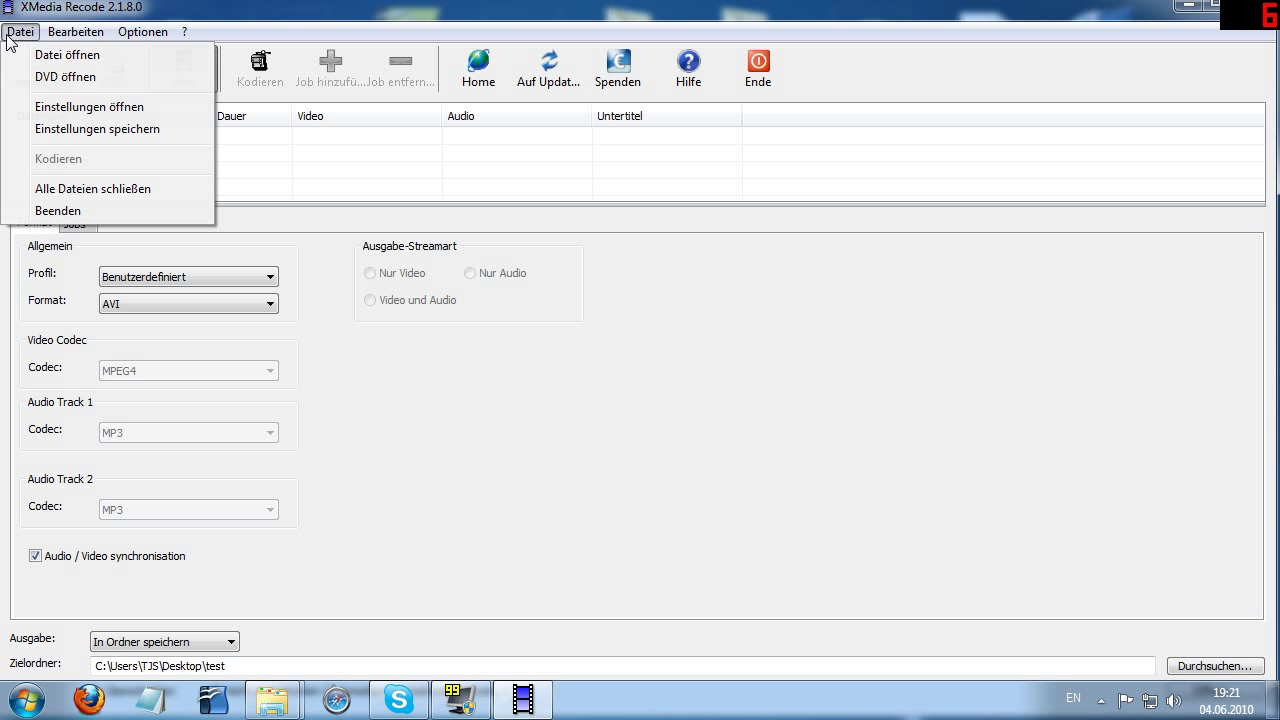
pyautogui.click(10, 33)
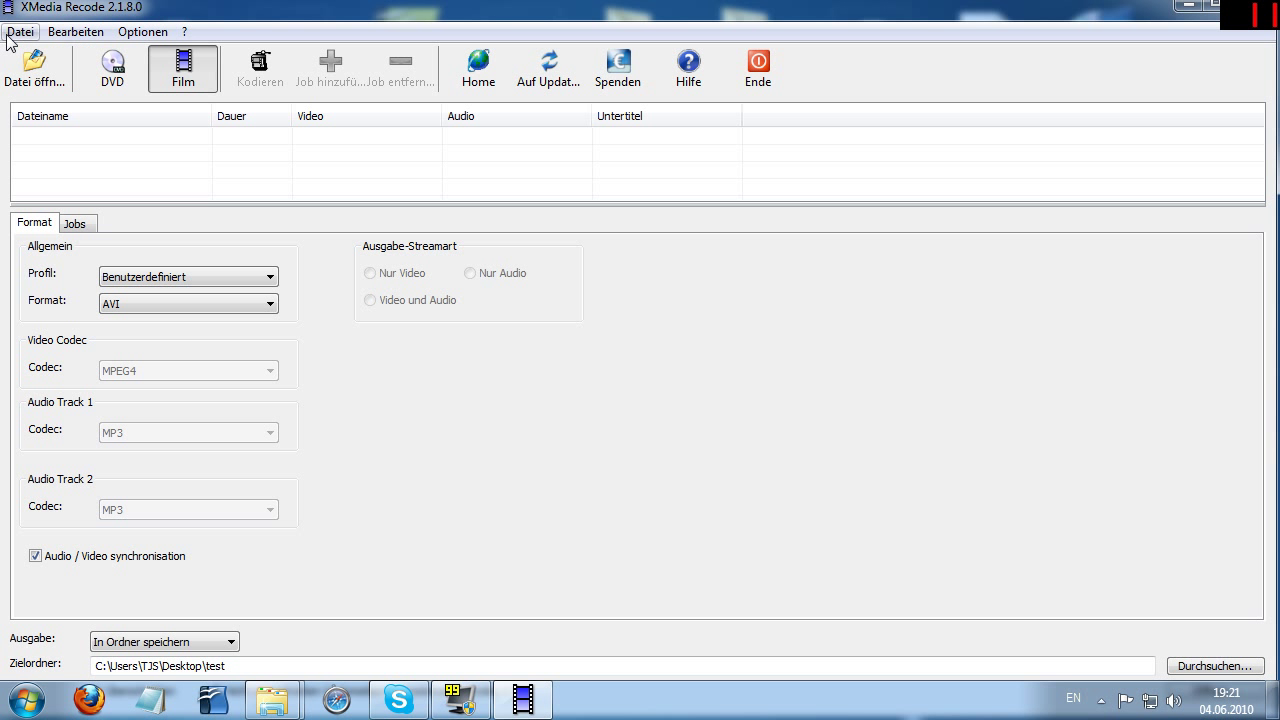
pyautogui.click(76, 31)
pyautogui.moveTo(124, 33)
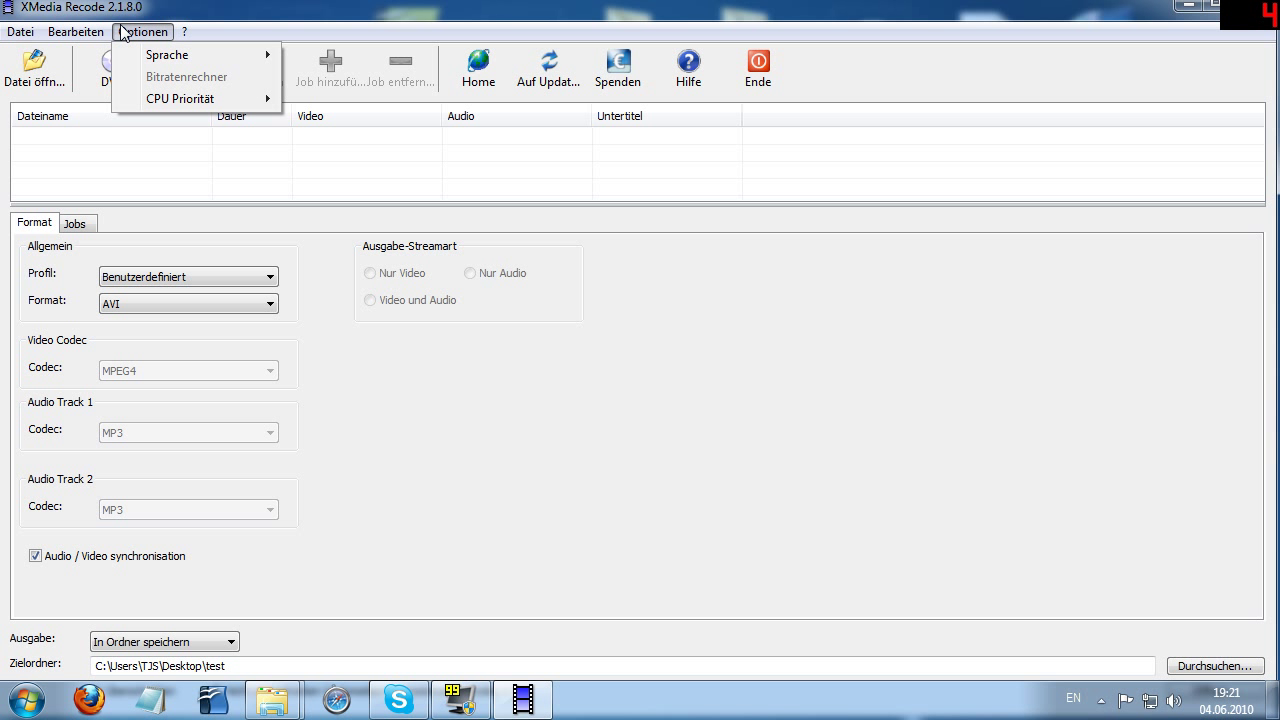
pyautogui.moveTo(194, 58)
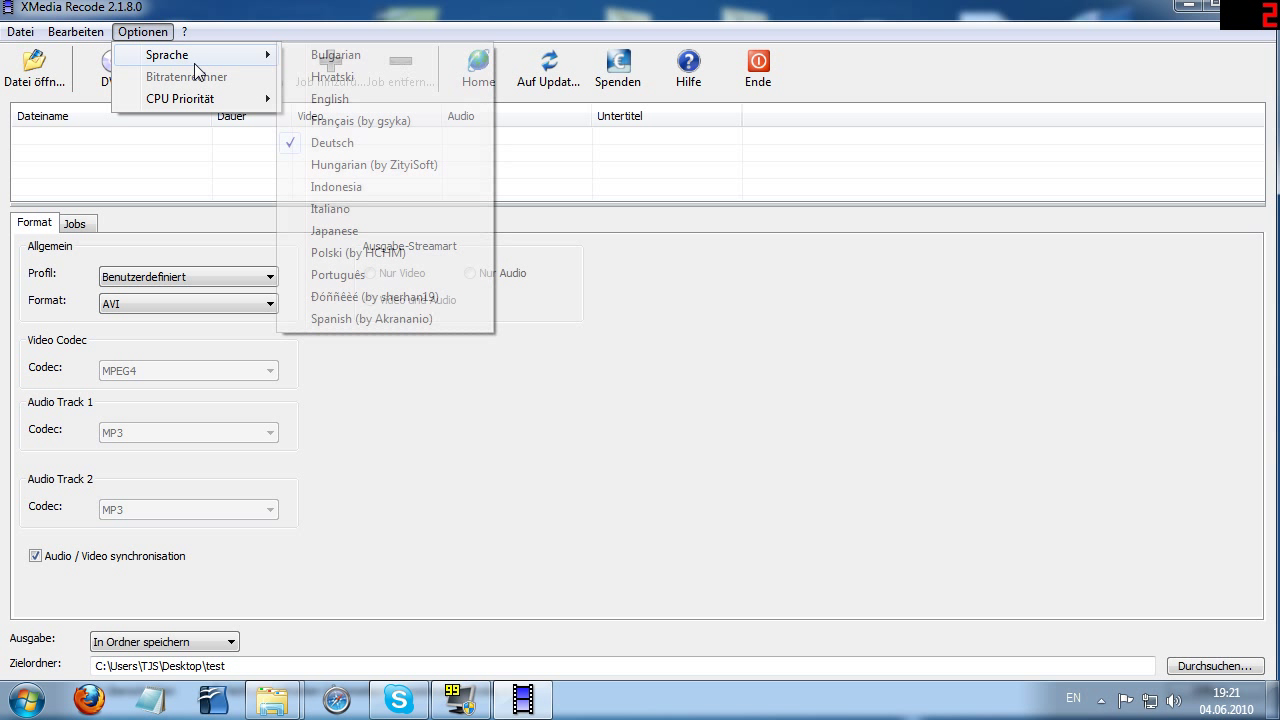
pyautogui.click(328, 100)
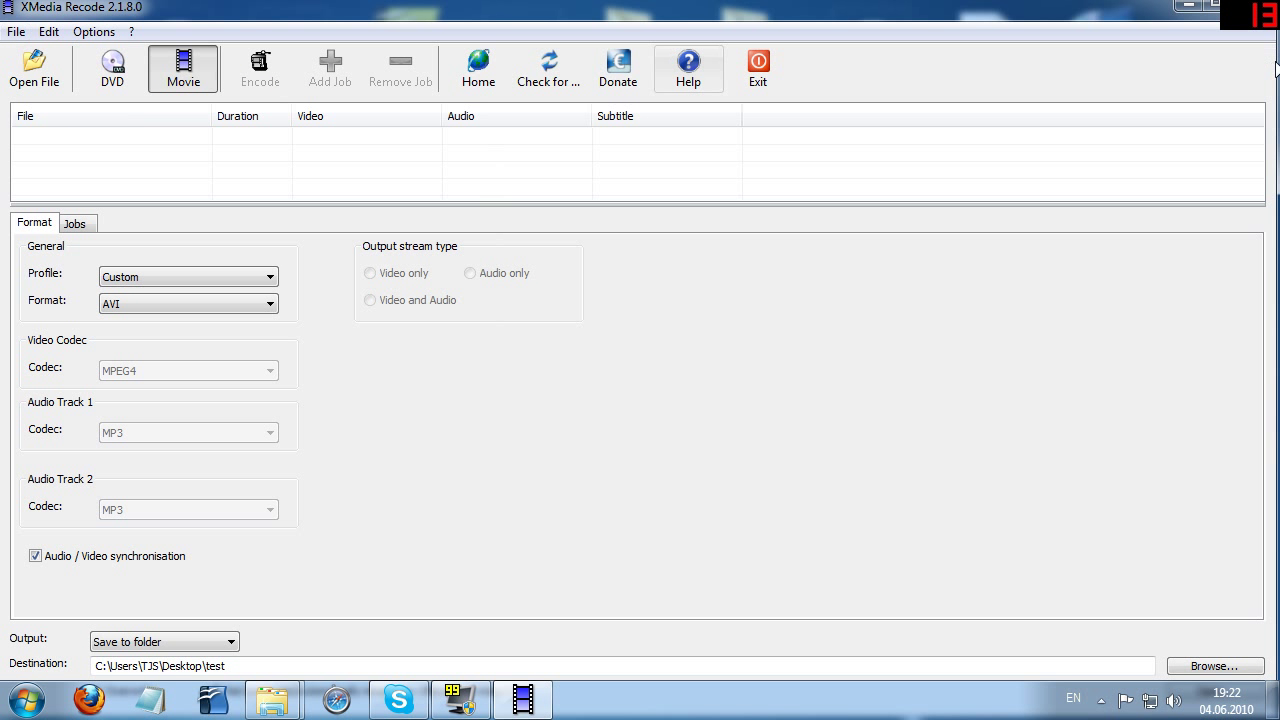
# Examine the file commands, the DVD and Movie modes, the CPU priority levels and the help commands
pyautogui.click(22, 36)
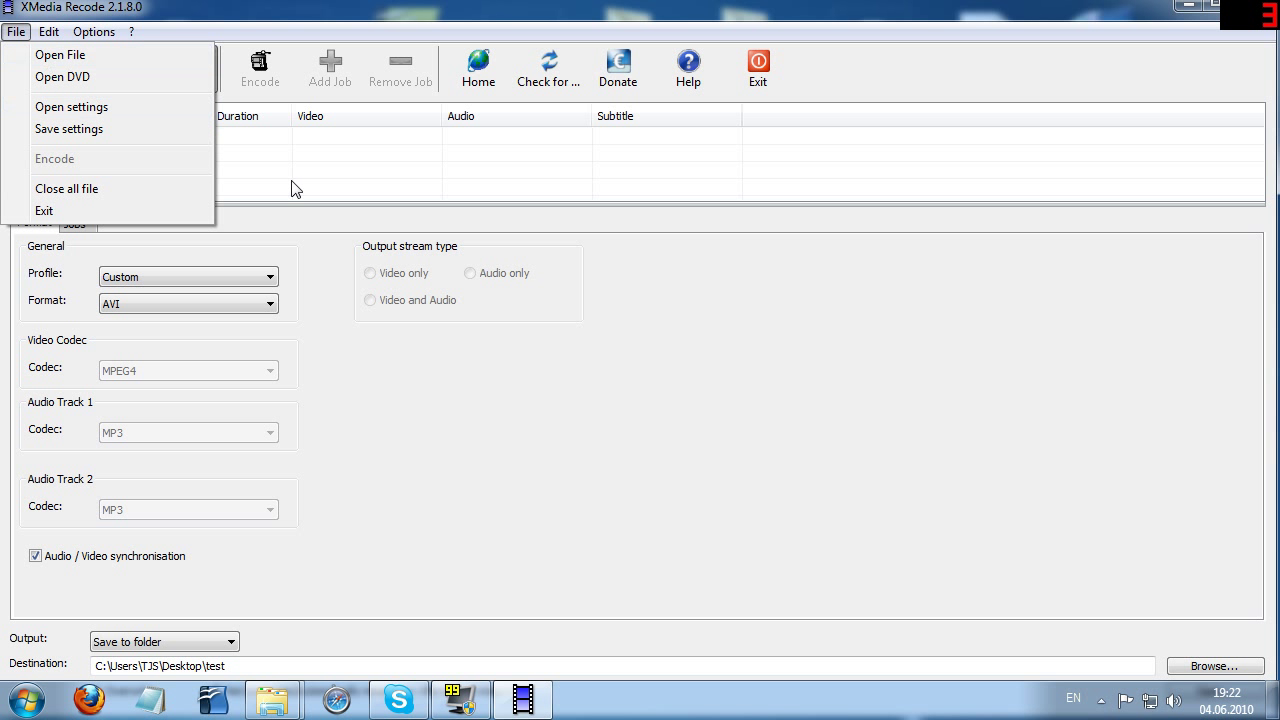
pyautogui.click(476, 212)
pyautogui.click(110, 62)
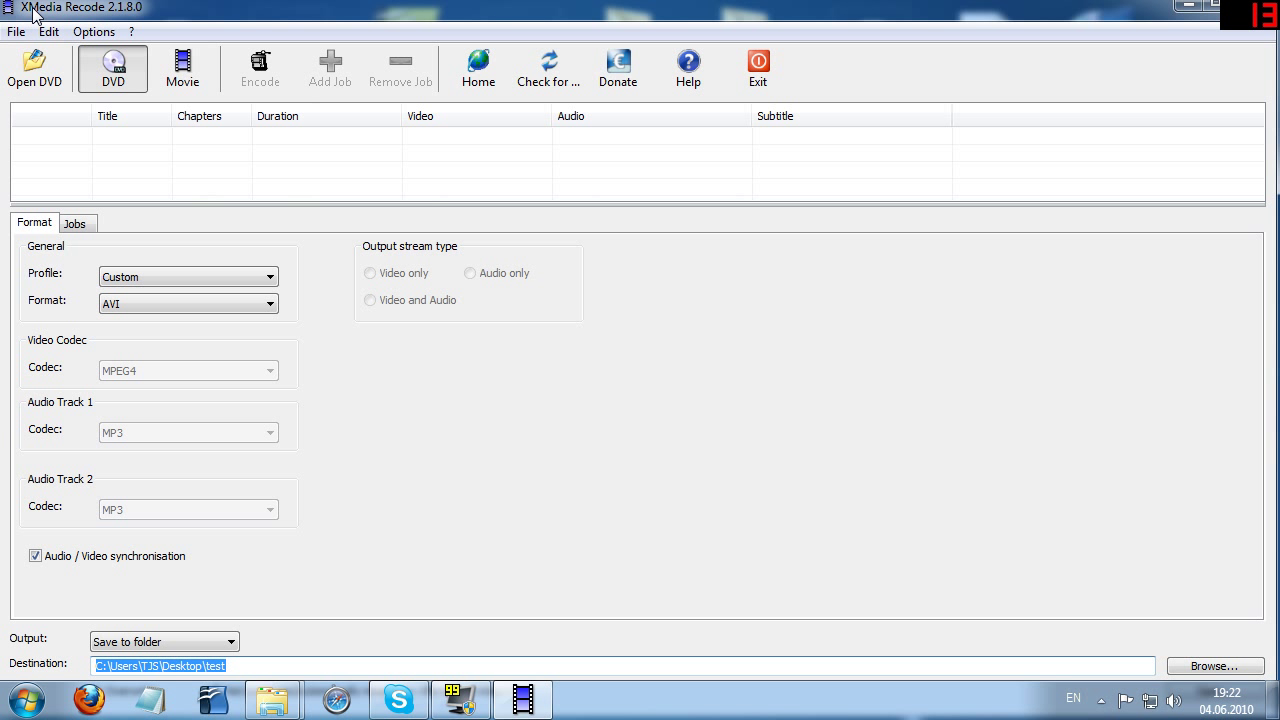
pyautogui.click(194, 72)
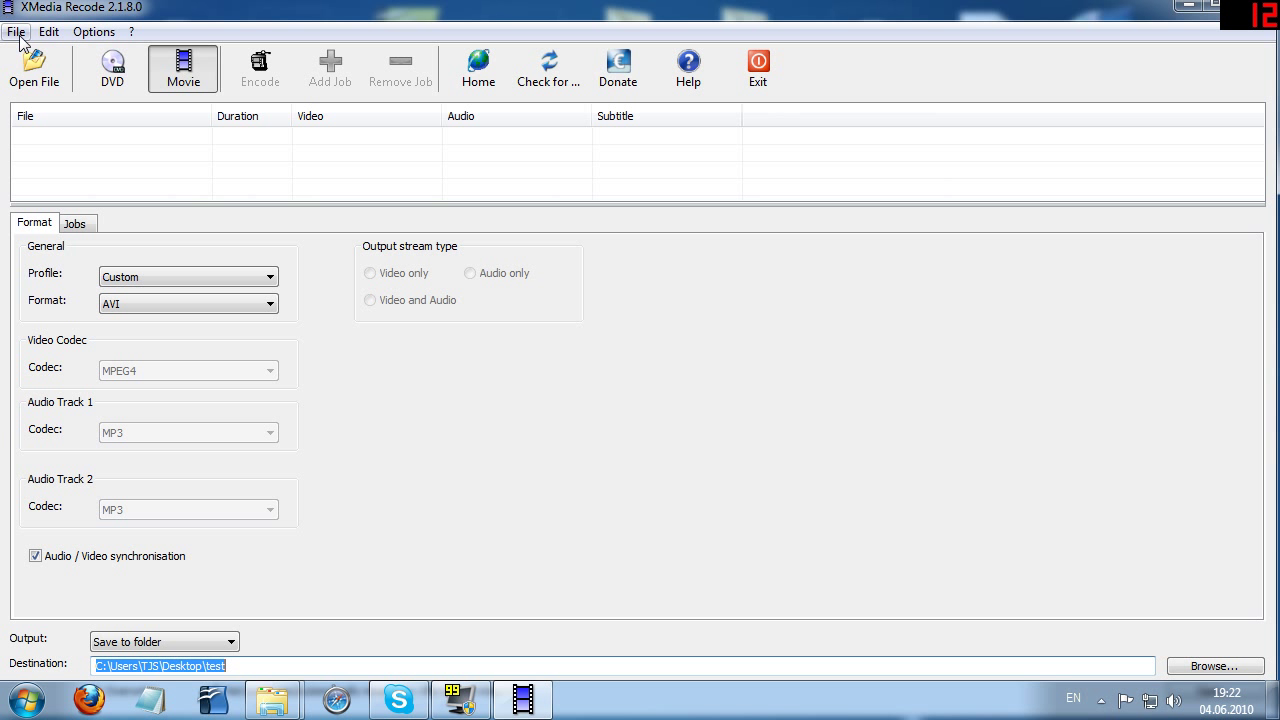
pyautogui.click(17, 33)
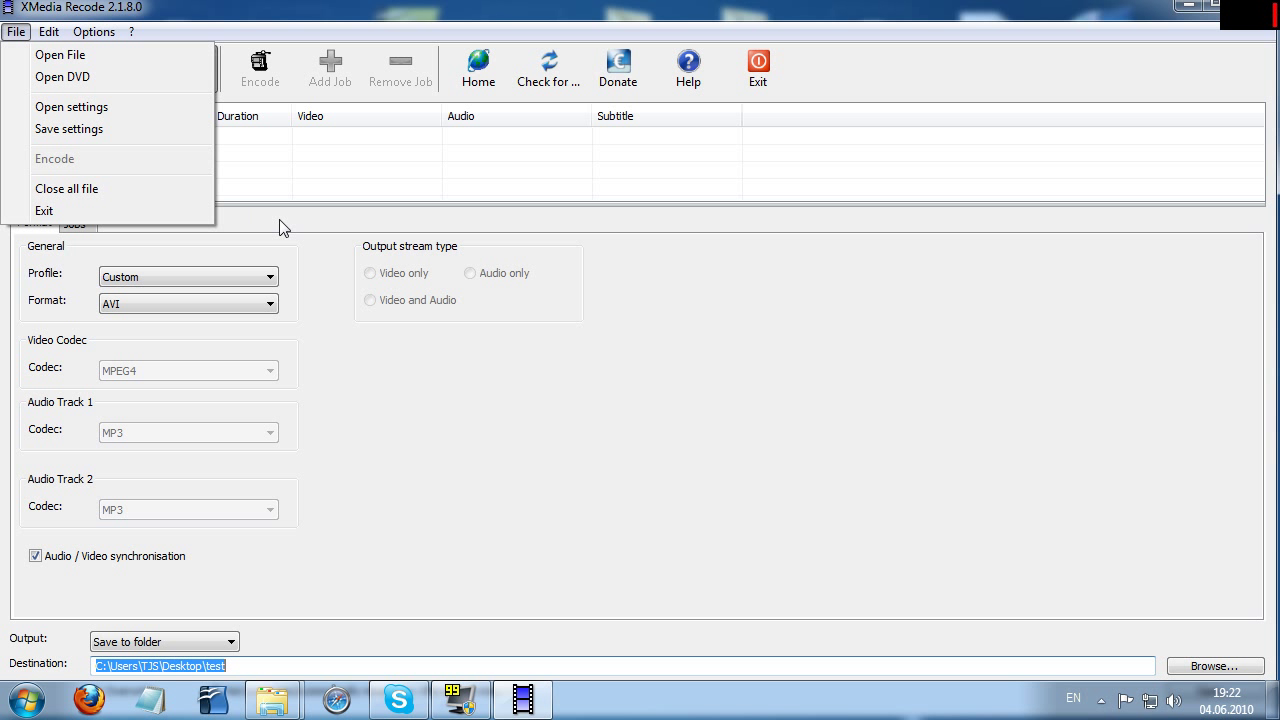
pyautogui.click(443, 171)
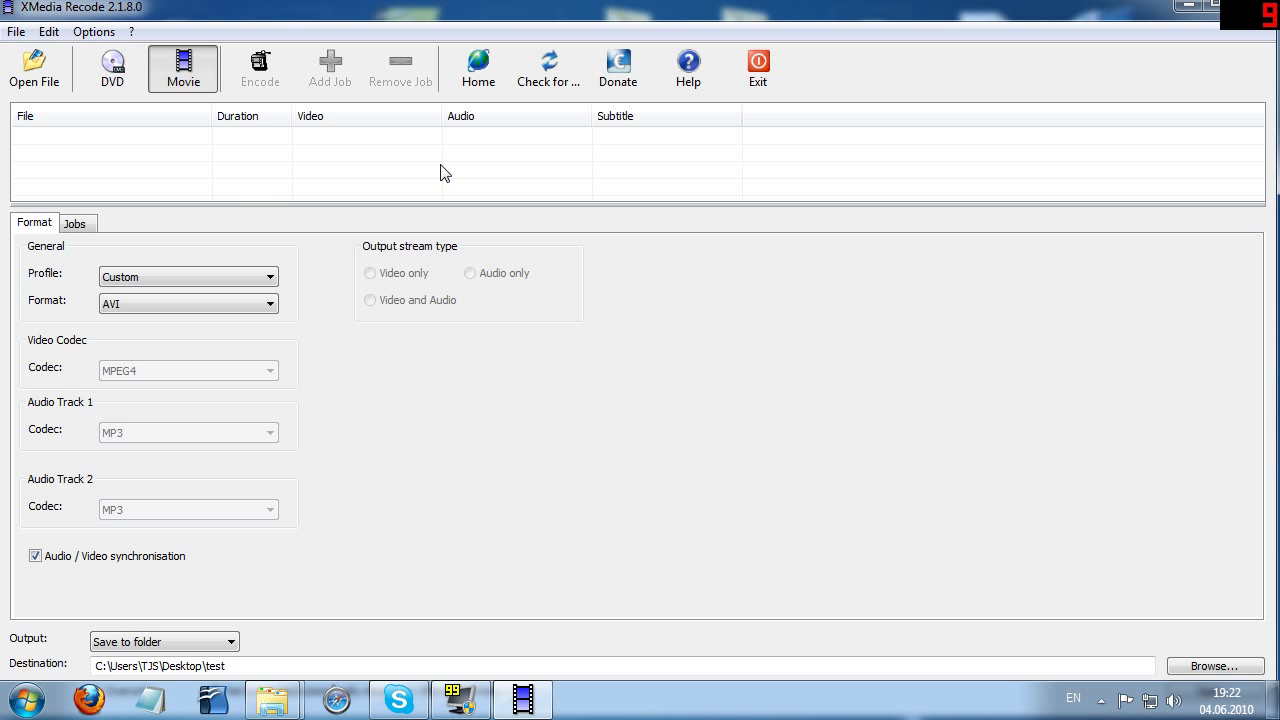
pyautogui.click(104, 34)
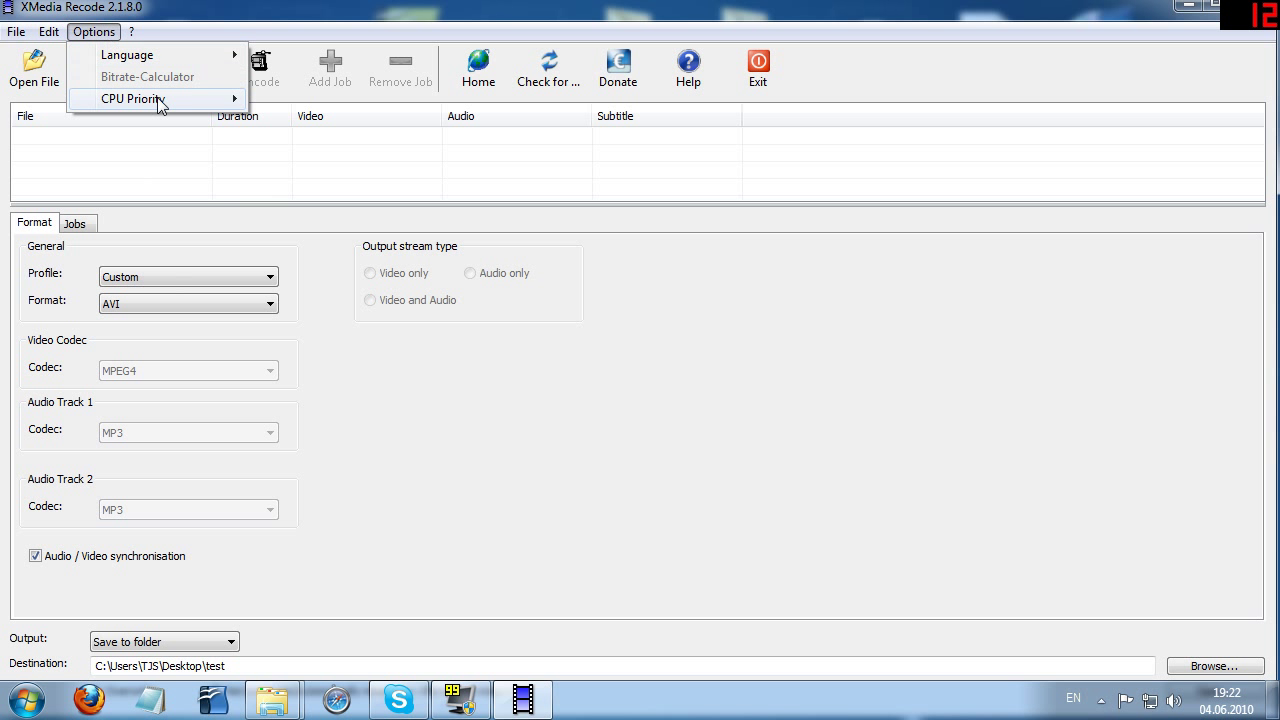
pyautogui.moveTo(158, 97)
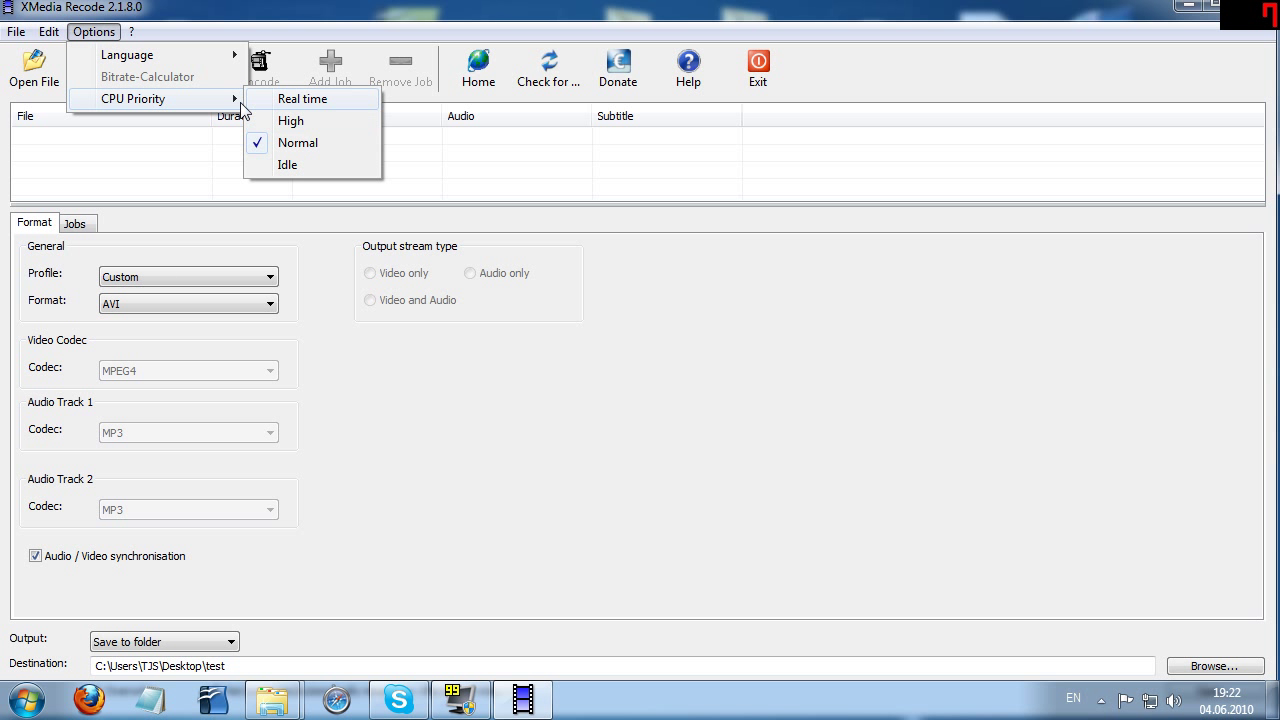
pyautogui.moveTo(53, 35)
pyautogui.moveTo(143, 30)
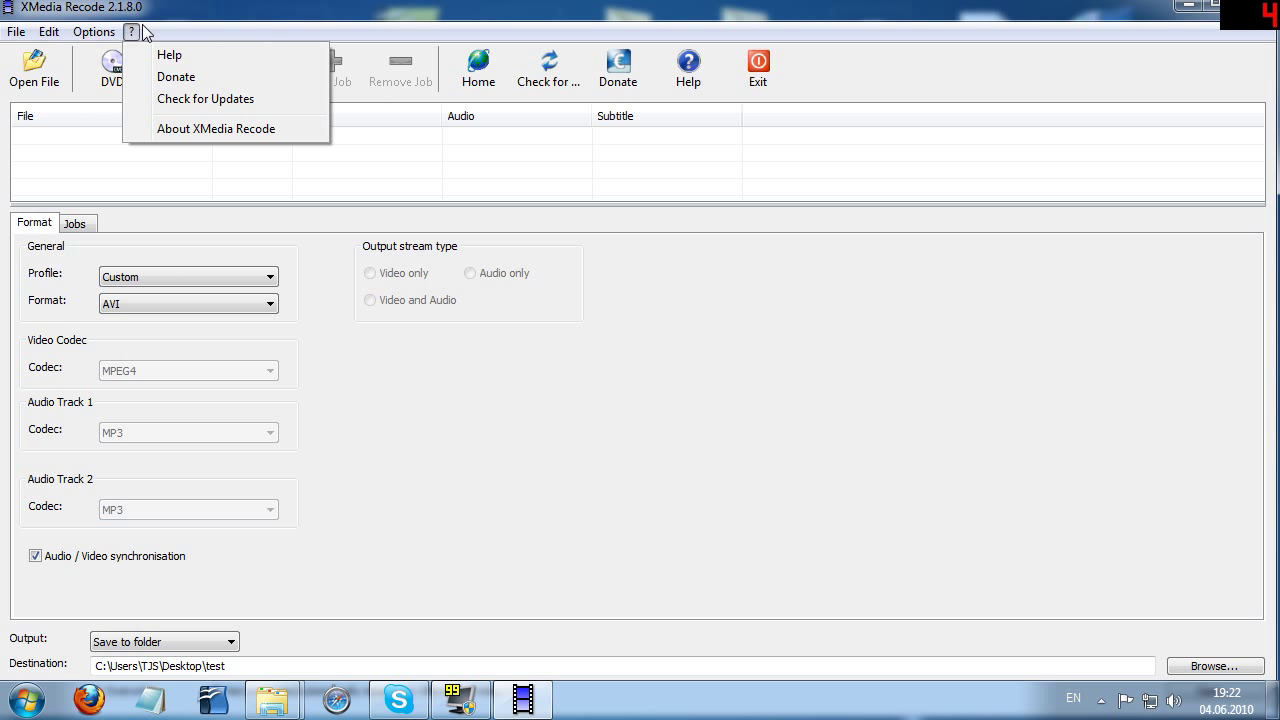
# Load the video 64.mp4 from the Collective VIDEOS TO UPLOAD folder
pyautogui.moveTo(10, 33)
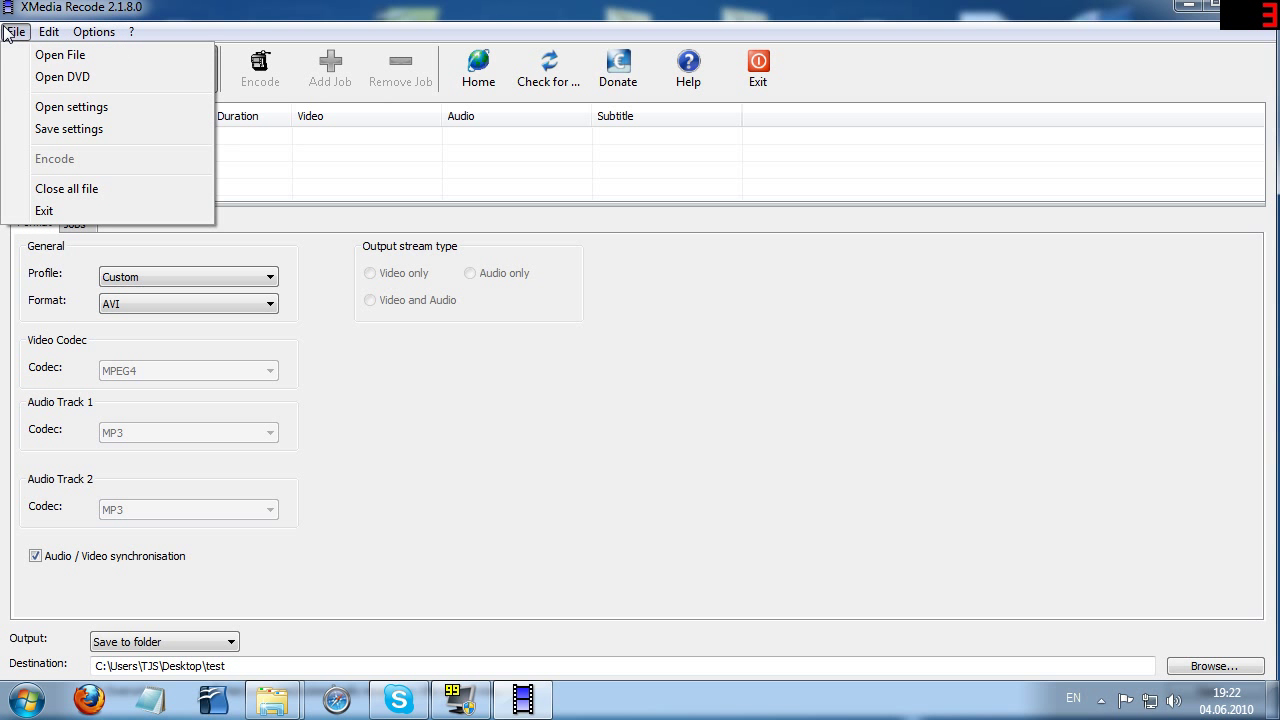
pyautogui.click(35, 66)
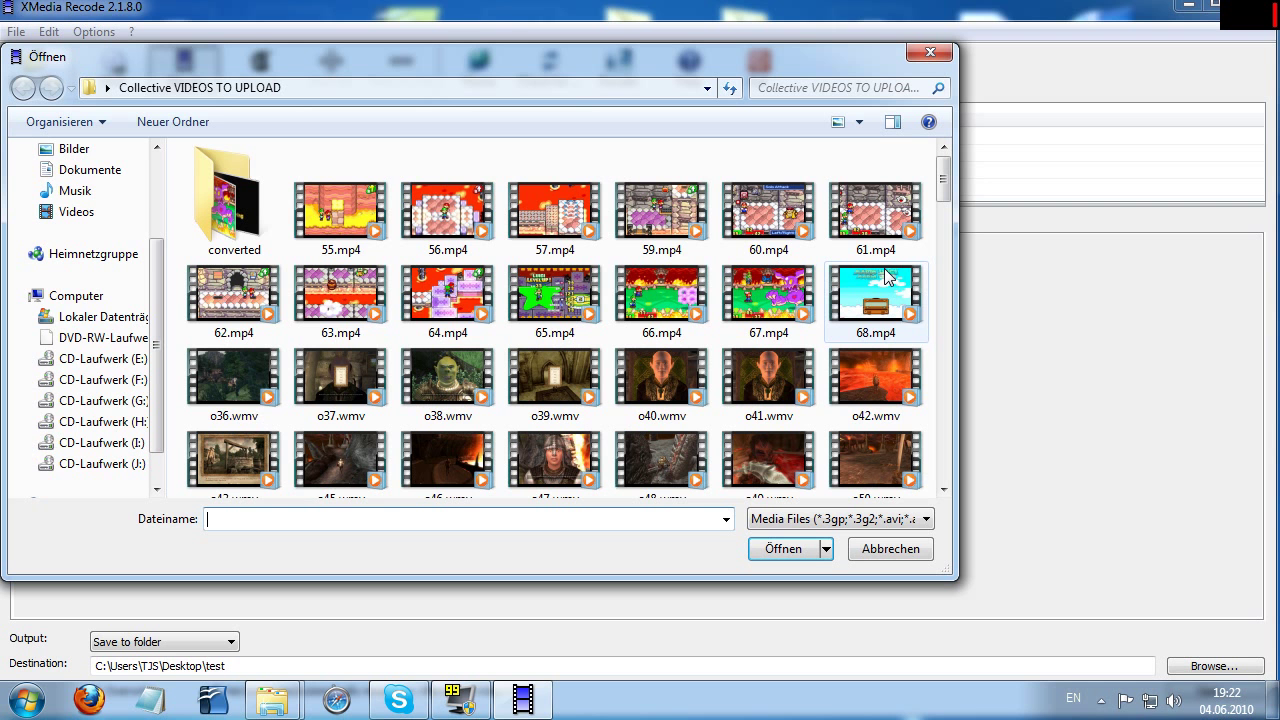
pyautogui.click(447, 295)
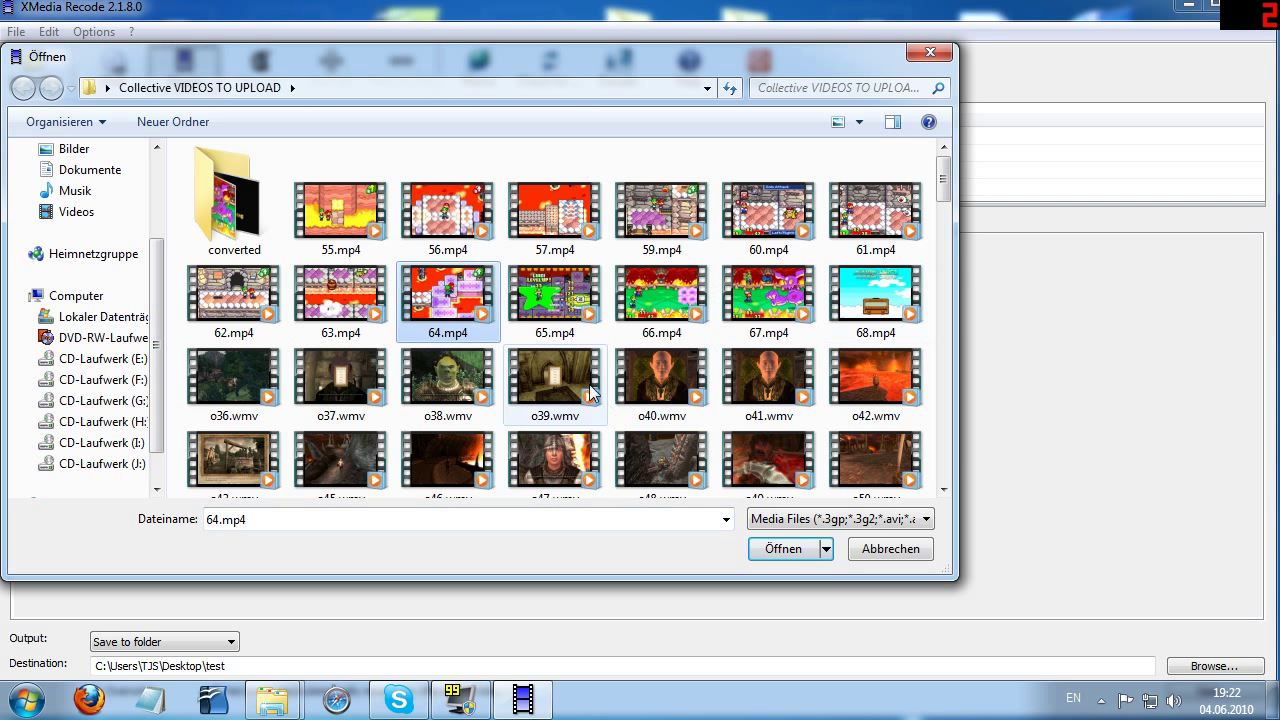
pyautogui.click(805, 550)
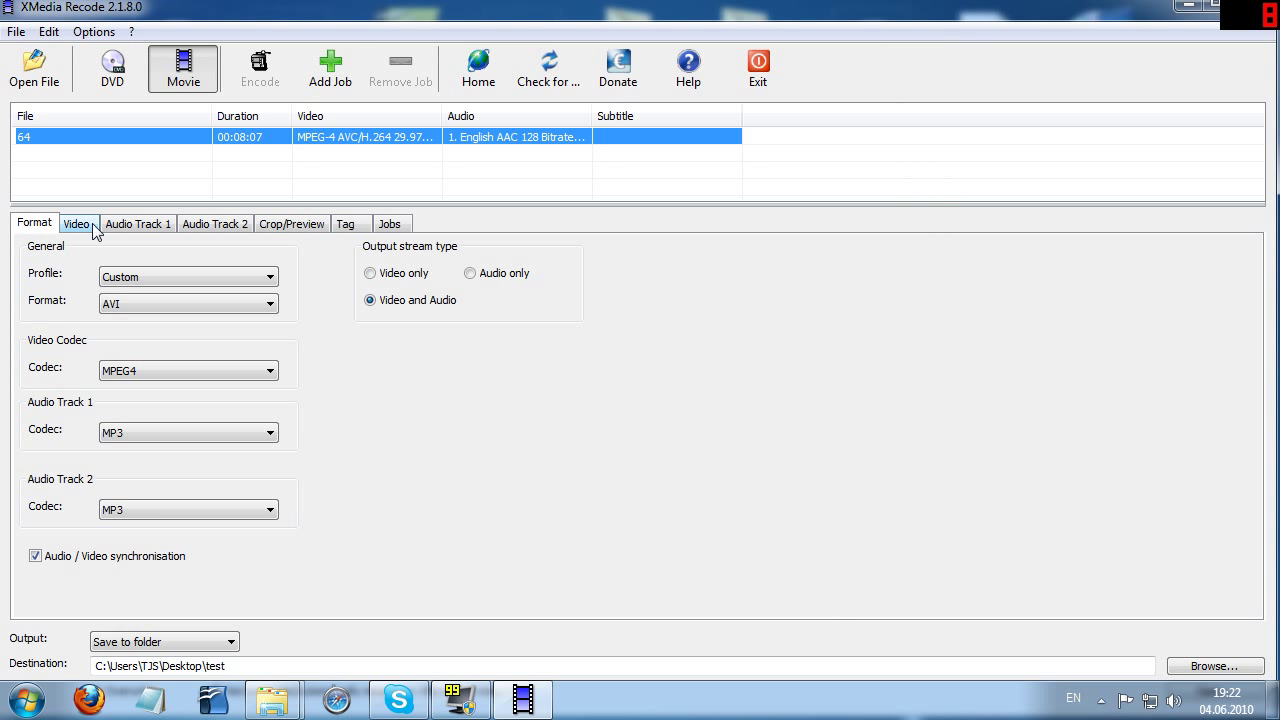
pyautogui.click(154, 278)
pyautogui.scroll(-2, 165, 355)
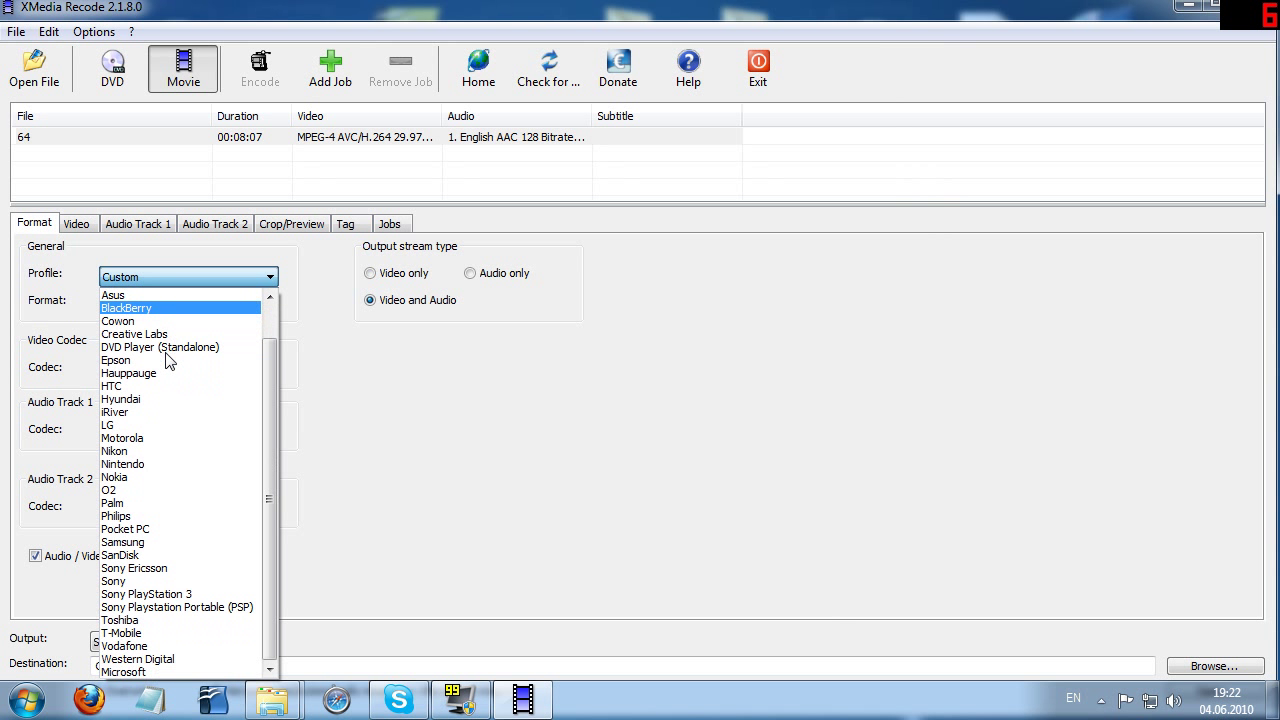
pyautogui.scroll(1, 140, 575)
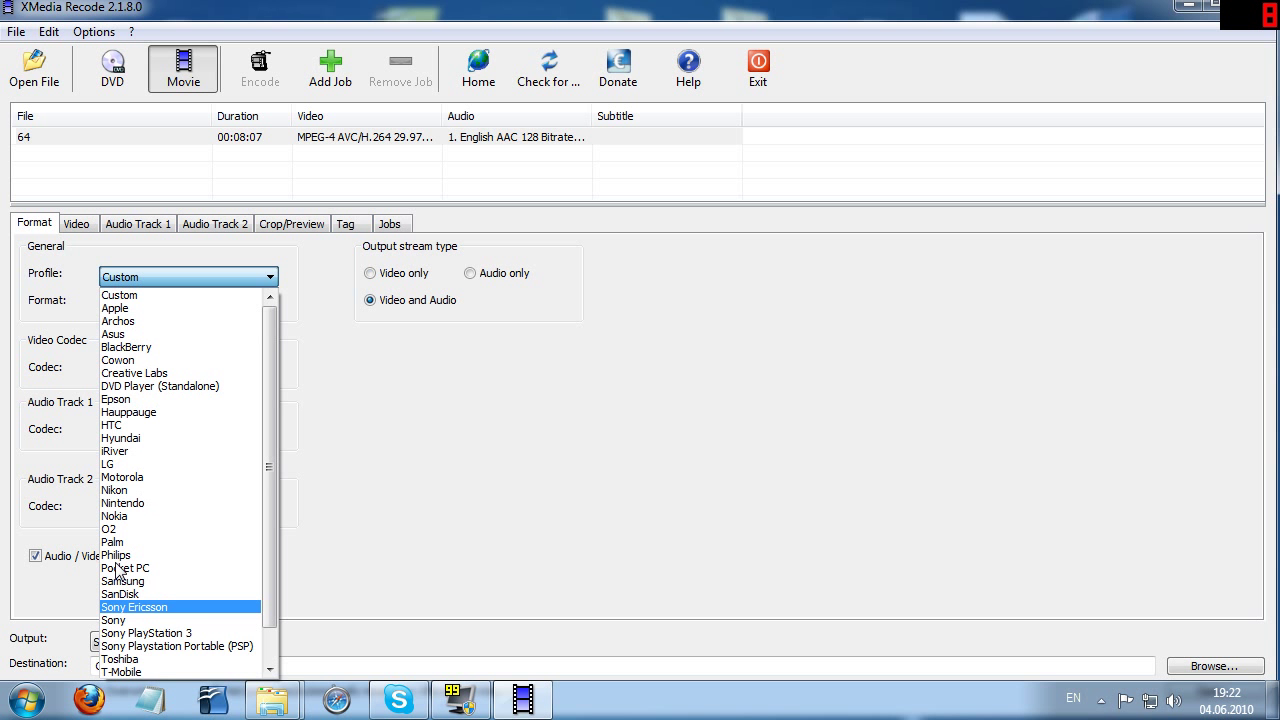
pyautogui.scroll(-1, 140, 570)
pyautogui.click(140, 672)
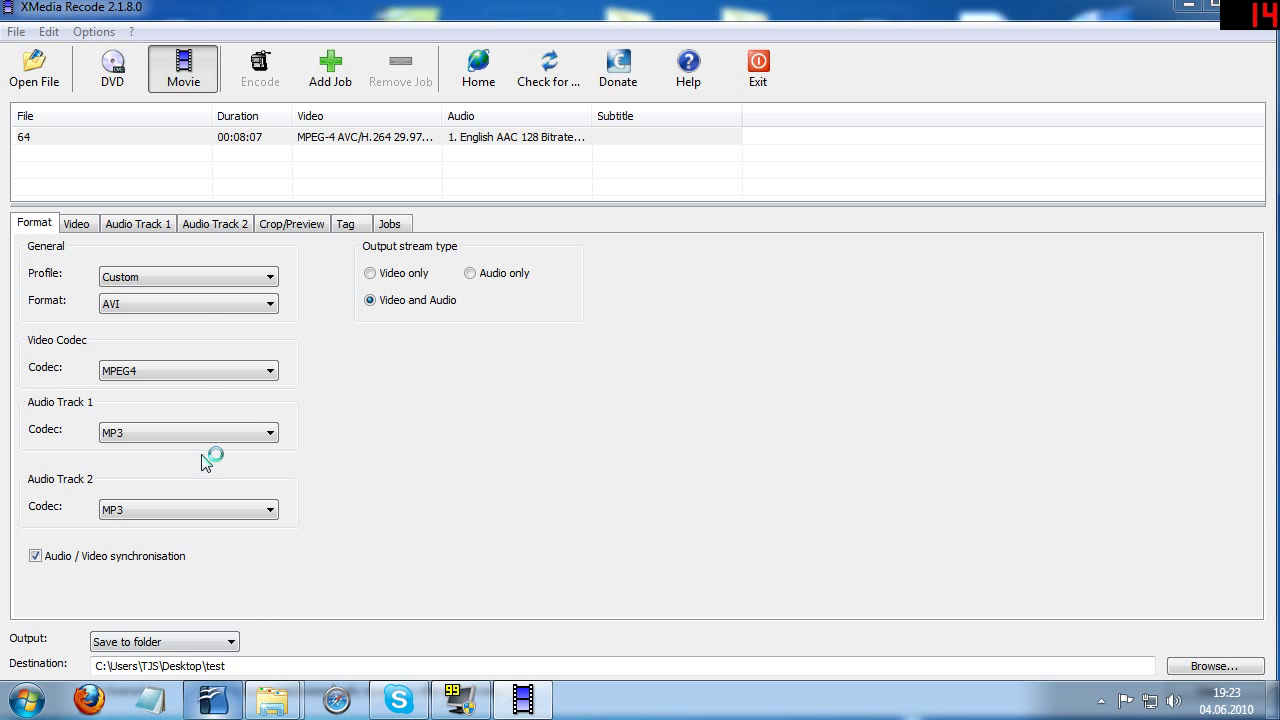
# Set the output profile to Microsoft with the XBox360 H.264 preset and close the stray OpenOffice.org window
pyautogui.click(152, 278)
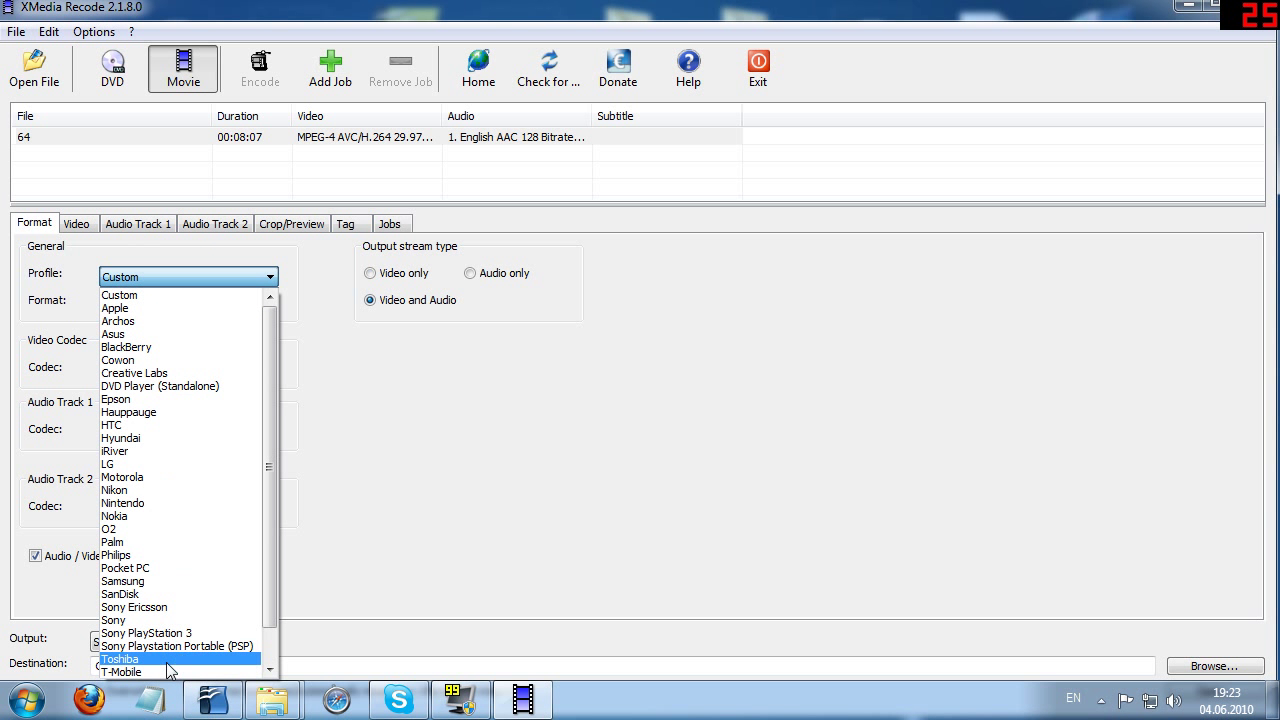
pyautogui.scroll(-1, 175, 670)
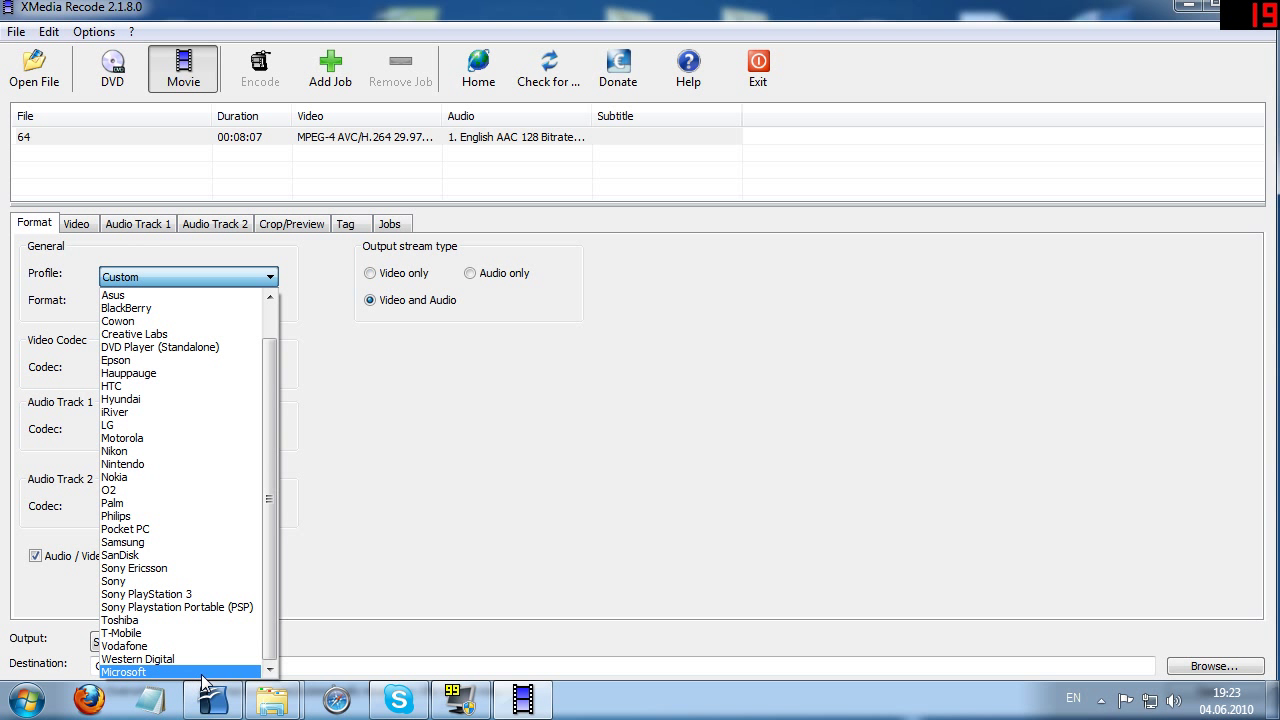
pyautogui.click(200, 673)
pyautogui.click(197, 303)
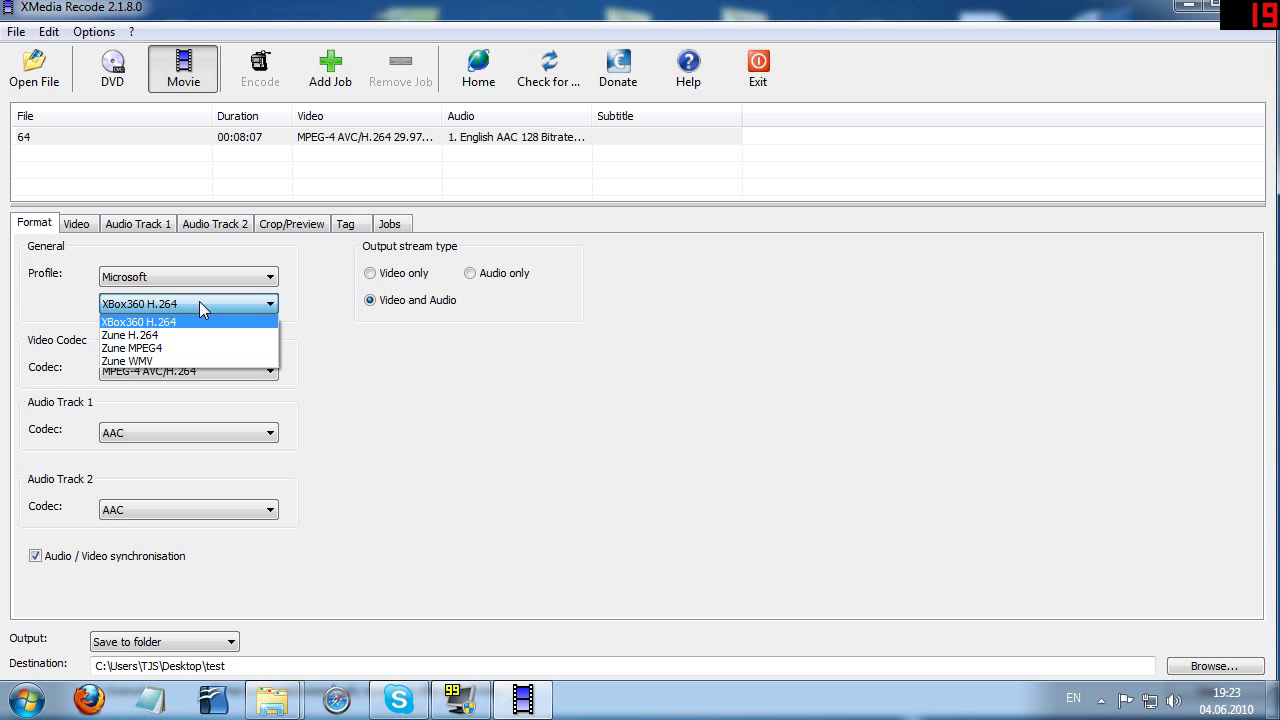
pyautogui.click(617, 449)
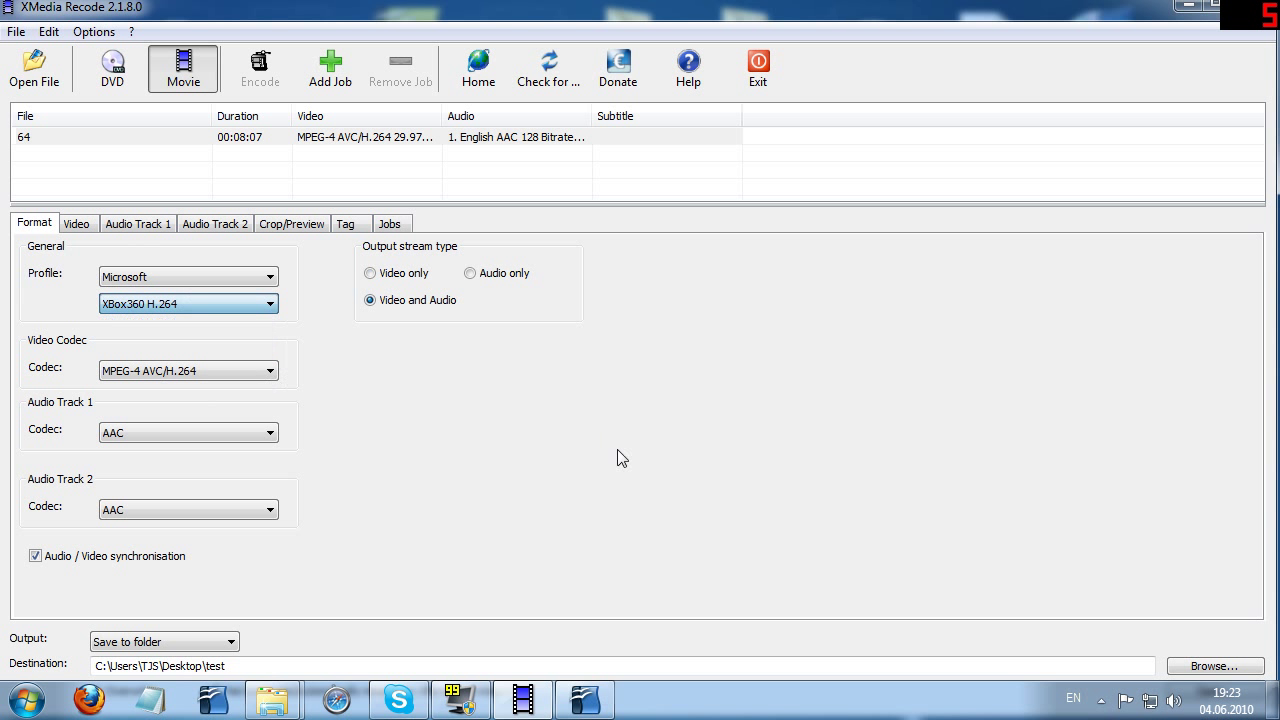
pyautogui.moveTo(597, 710)
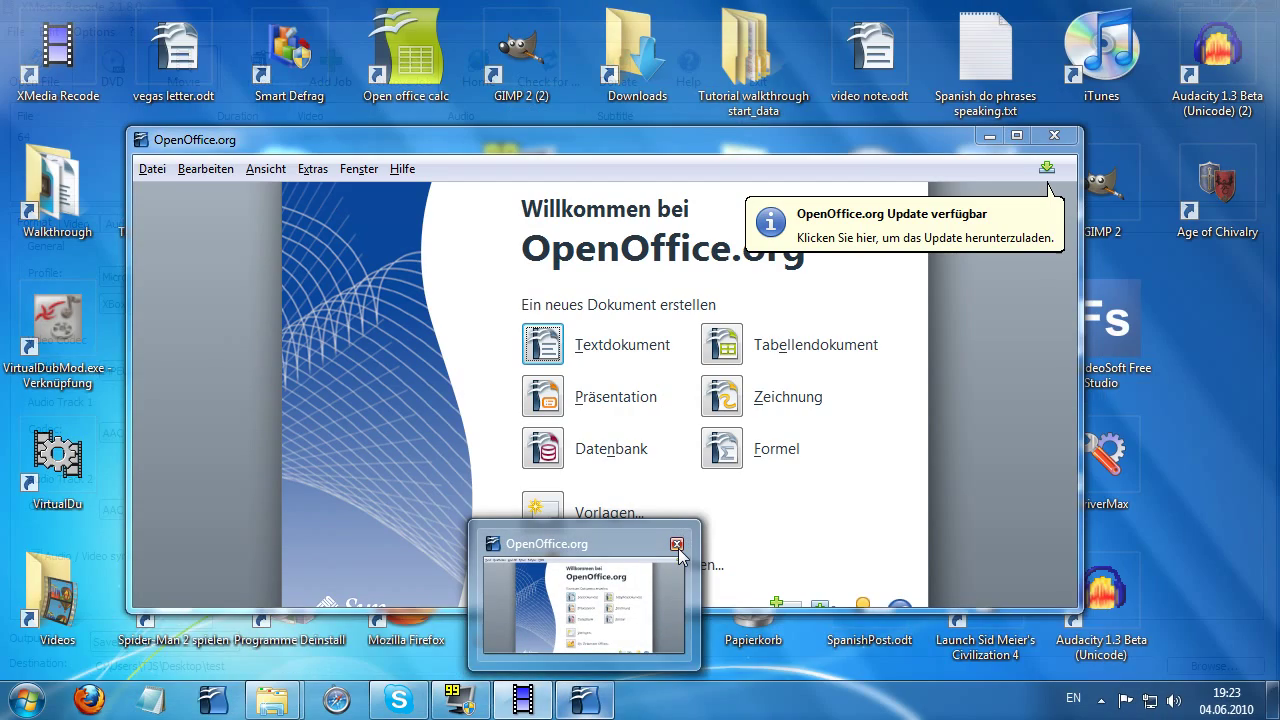
pyautogui.click(677, 544)
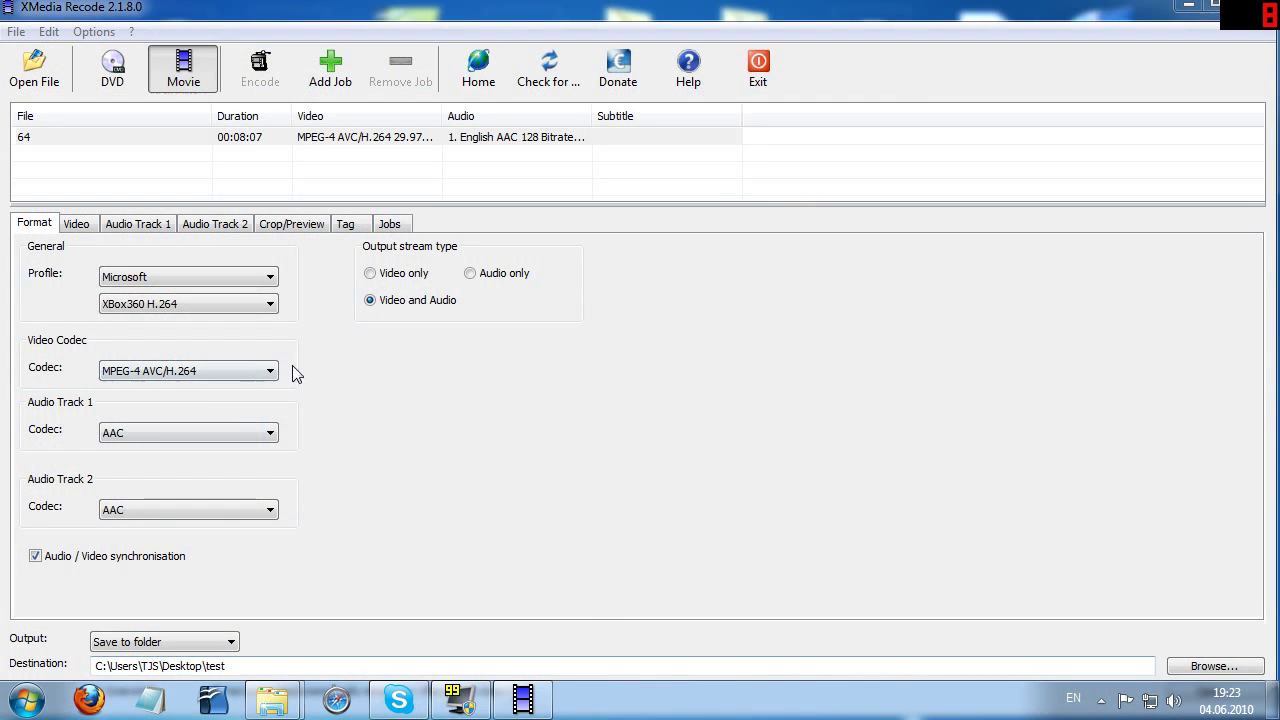
# Check which codecs are offered for audio track 1, audio track 2 and the video
pyautogui.click(198, 429)
pyautogui.click(198, 429)
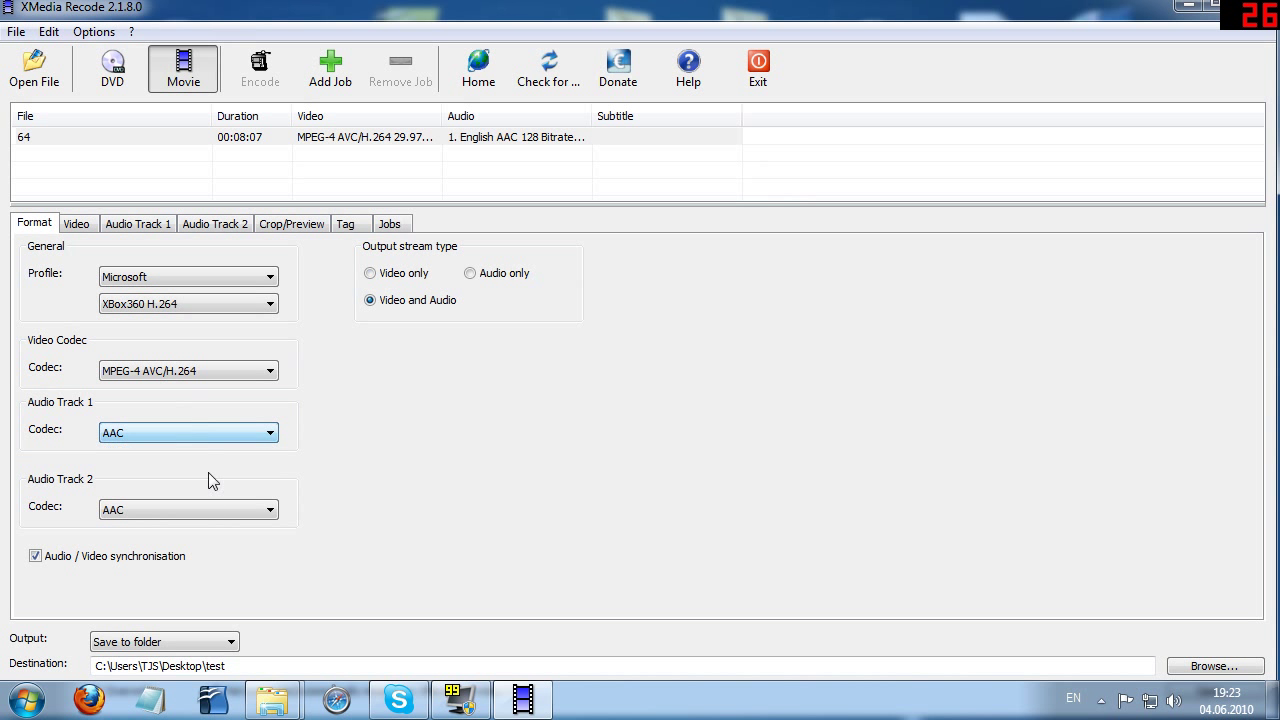
pyautogui.click(225, 502)
pyautogui.click(225, 502)
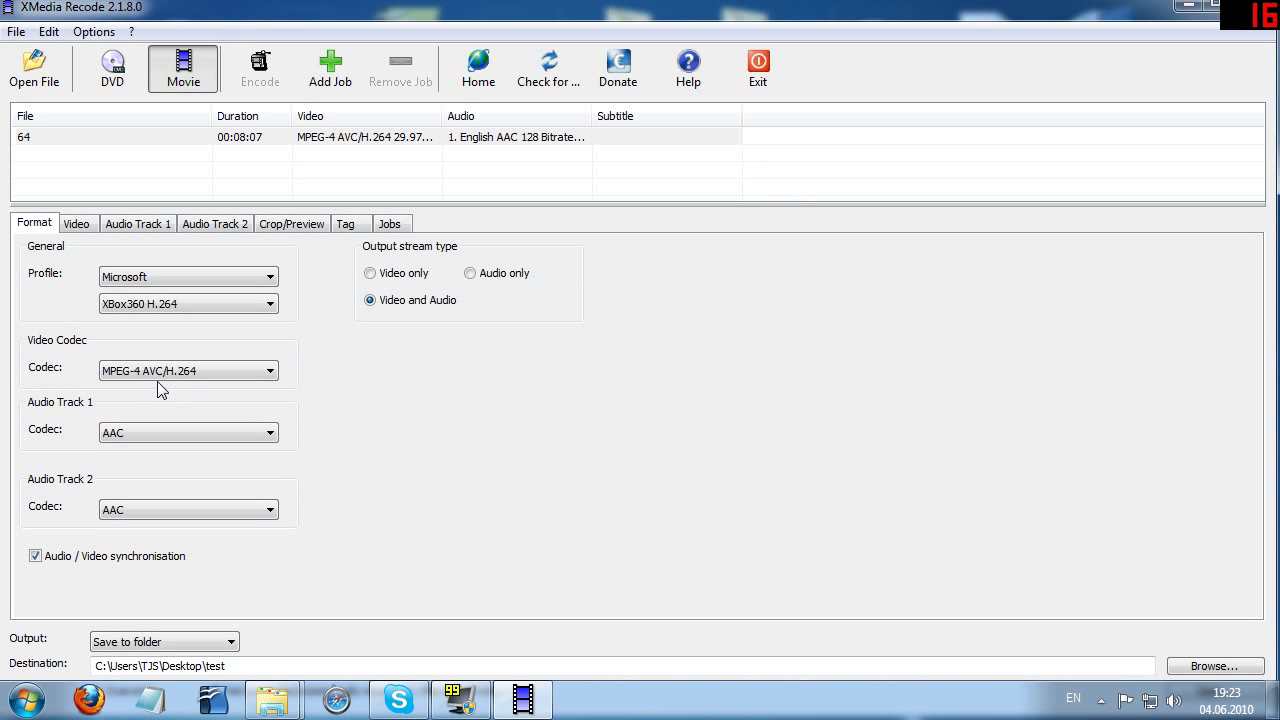
pyautogui.click(140, 371)
pyautogui.click(138, 370)
# Set the output profile to Apple with the iPhone H.264 480x272 (16:9) 384 kbps preset
pyautogui.click(129, 288)
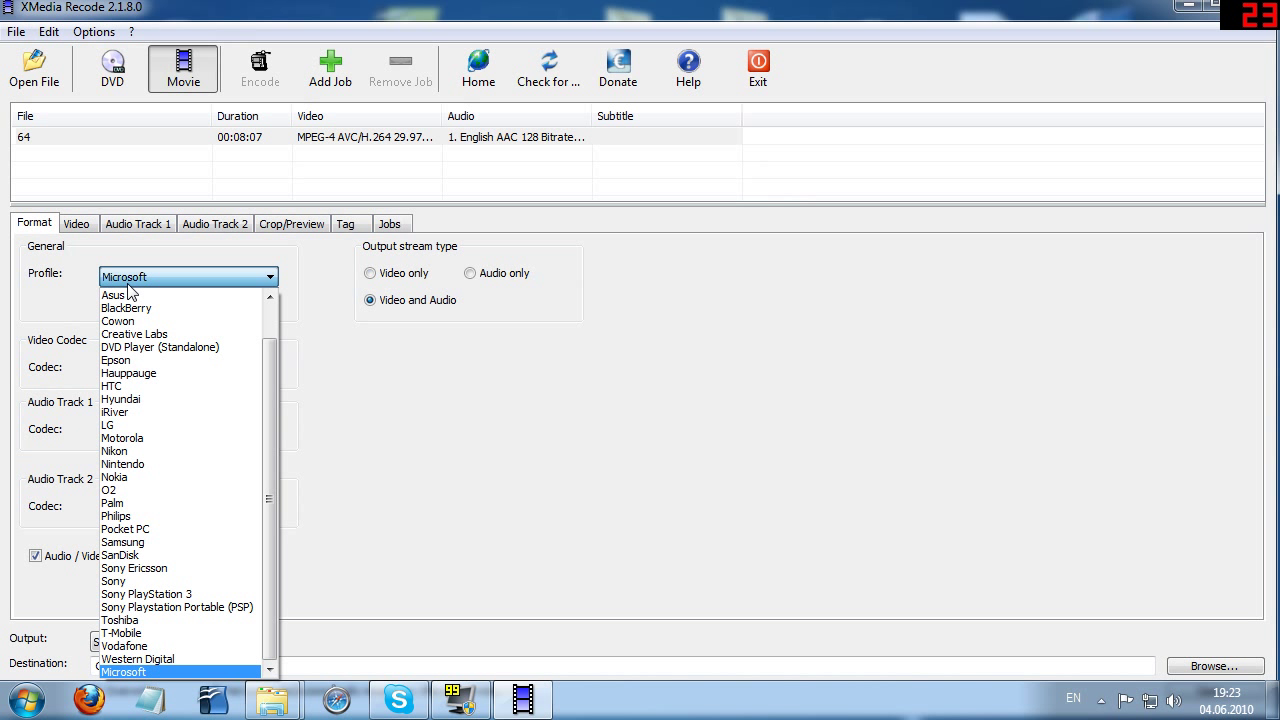
pyautogui.scroll(1, 150, 640)
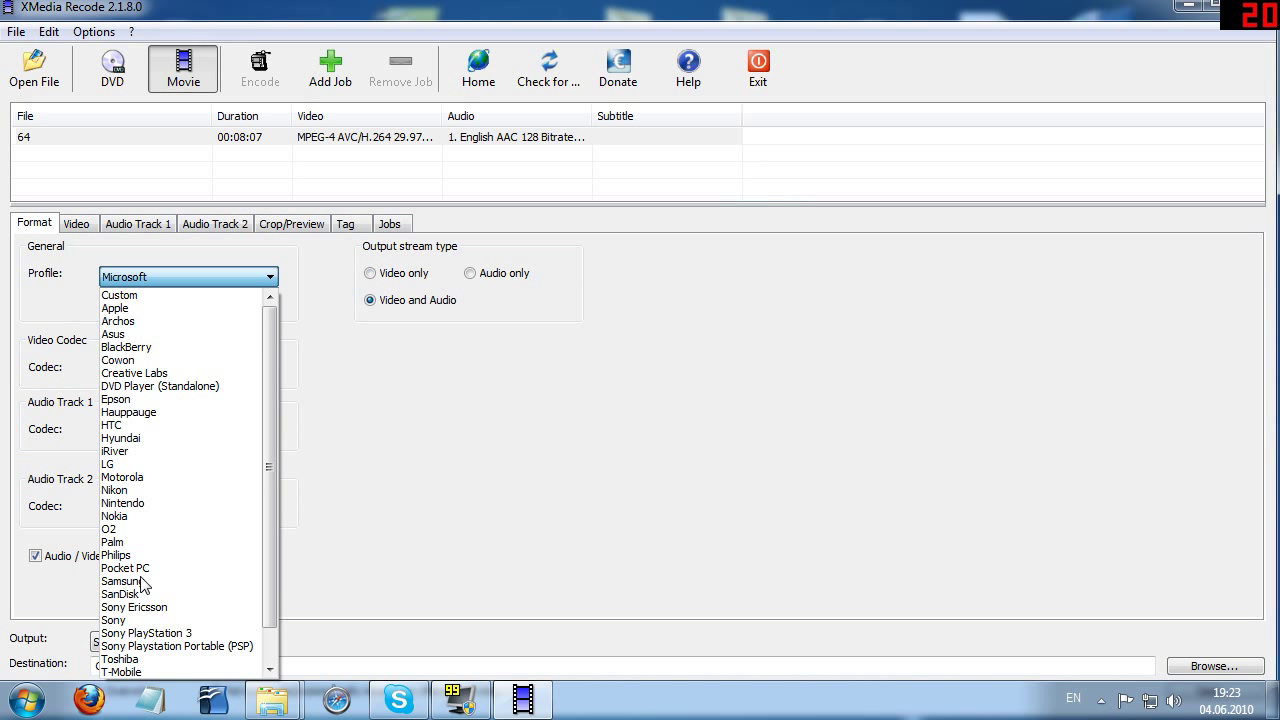
pyautogui.click(120, 308)
pyautogui.click(196, 305)
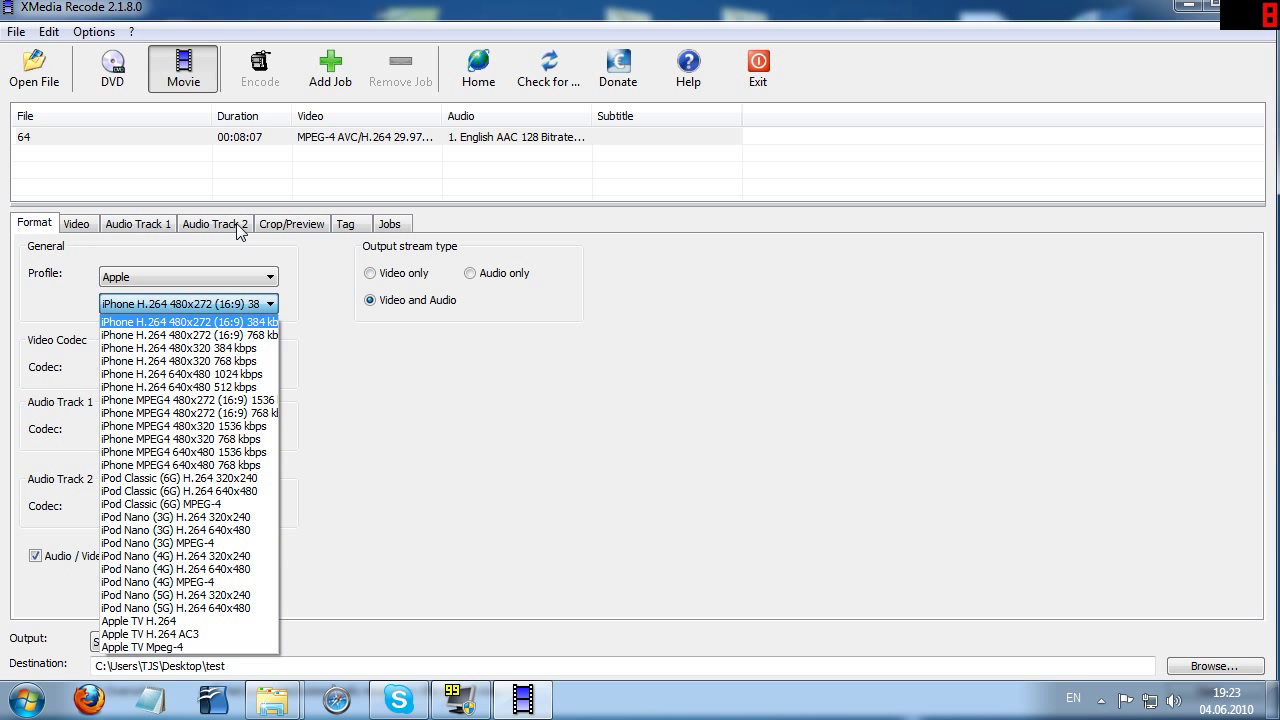
pyautogui.click(240, 230)
pyautogui.click(136, 303)
pyautogui.click(230, 322)
# Set the output profile to Custom with AVI as the format
pyautogui.click(166, 277)
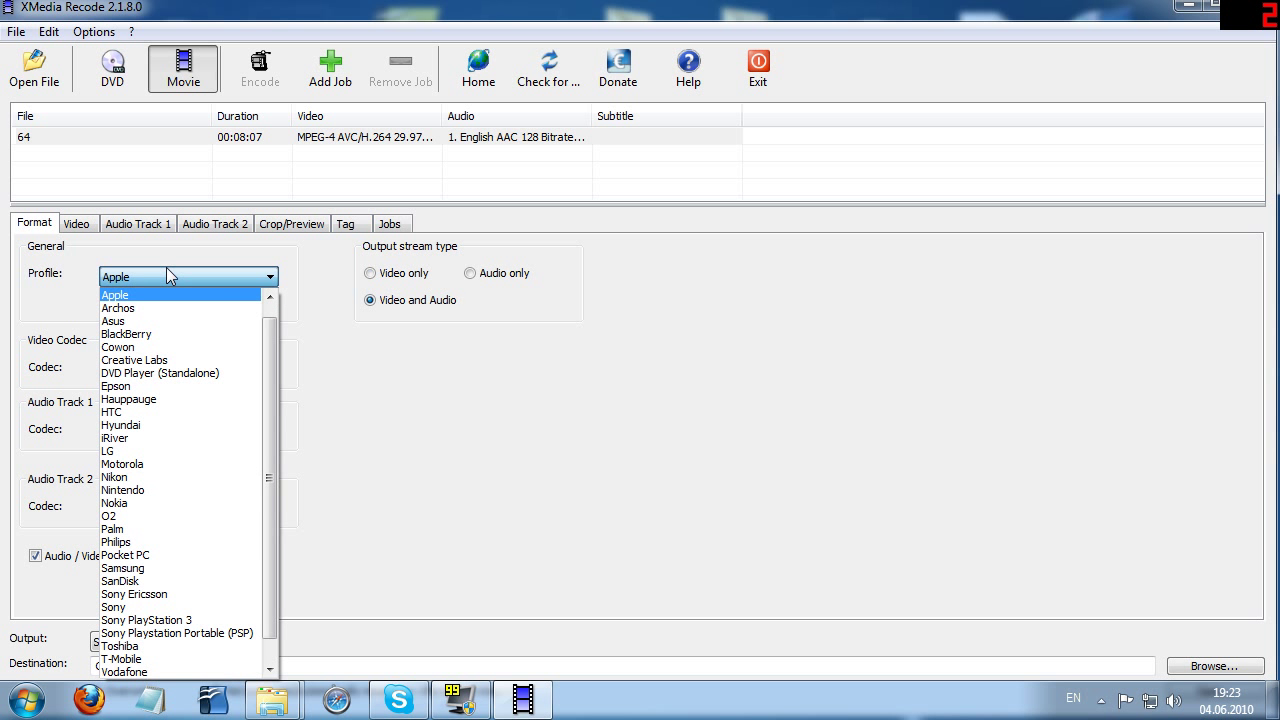
pyautogui.click(166, 294)
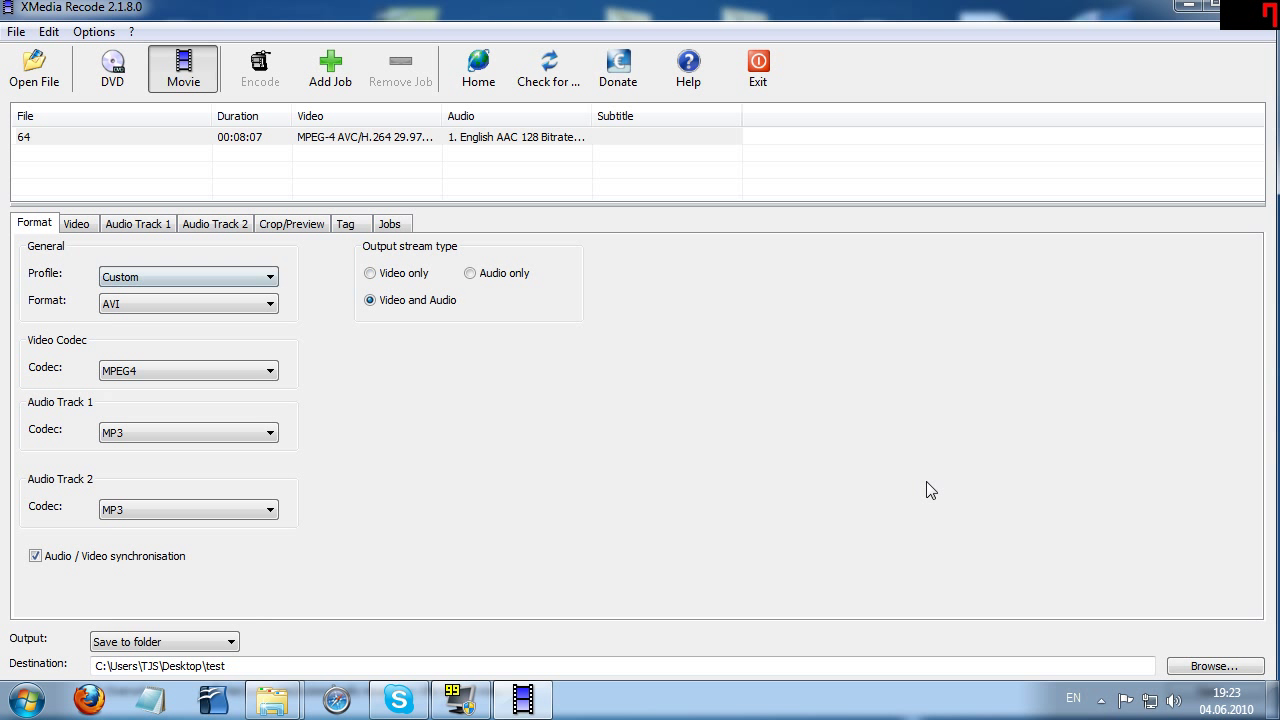
pyautogui.click(167, 306)
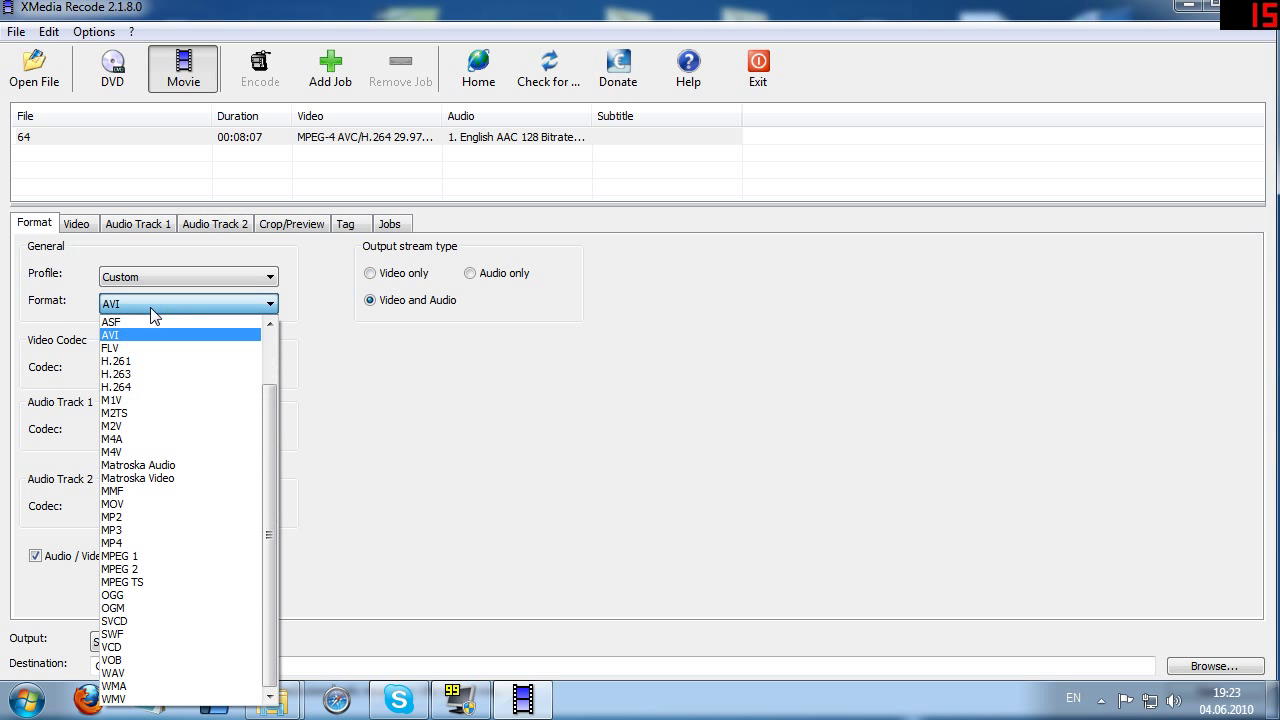
pyautogui.scroll(2, 183, 393)
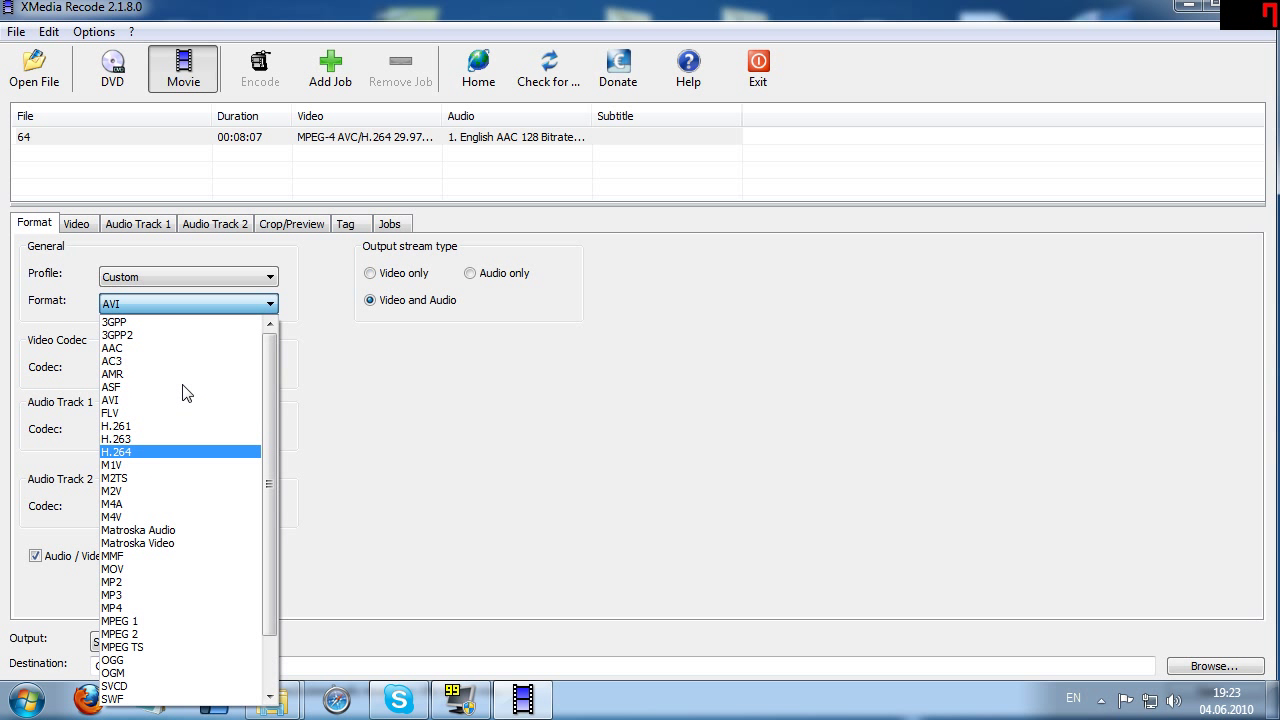
pyautogui.scroll(-2, 189, 323)
pyautogui.scroll(2, 189, 323)
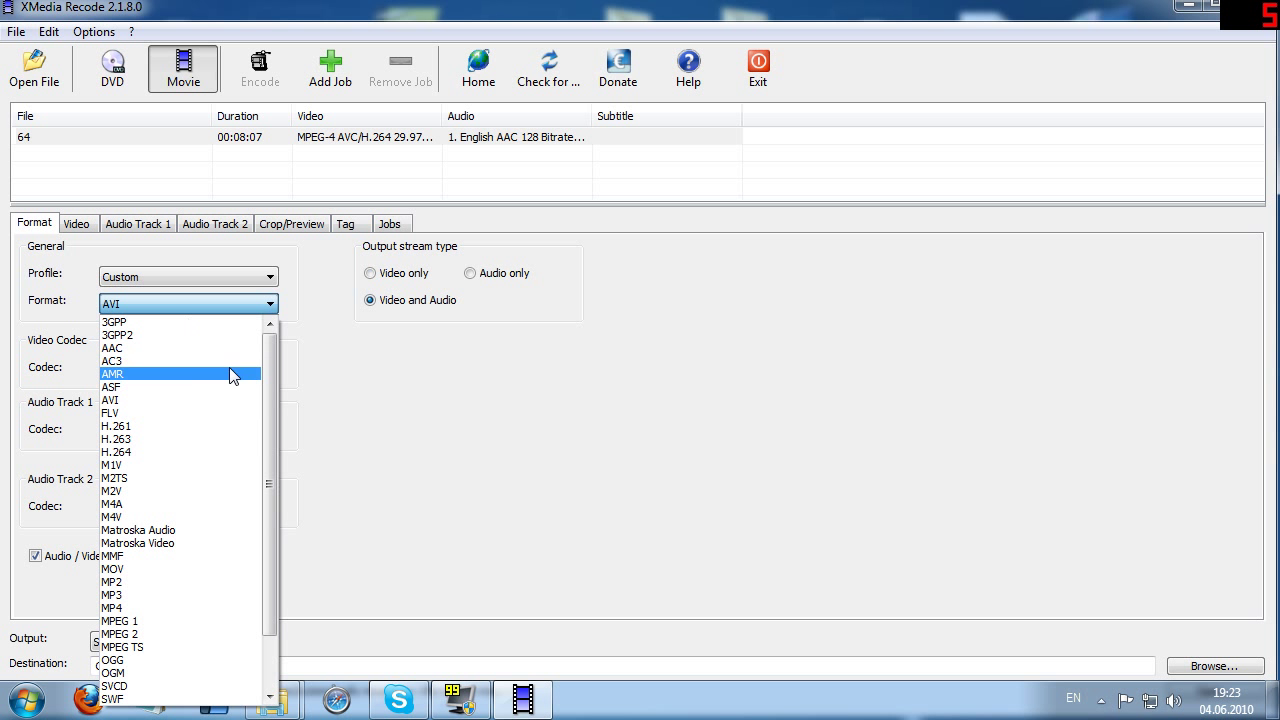
pyautogui.click(155, 402)
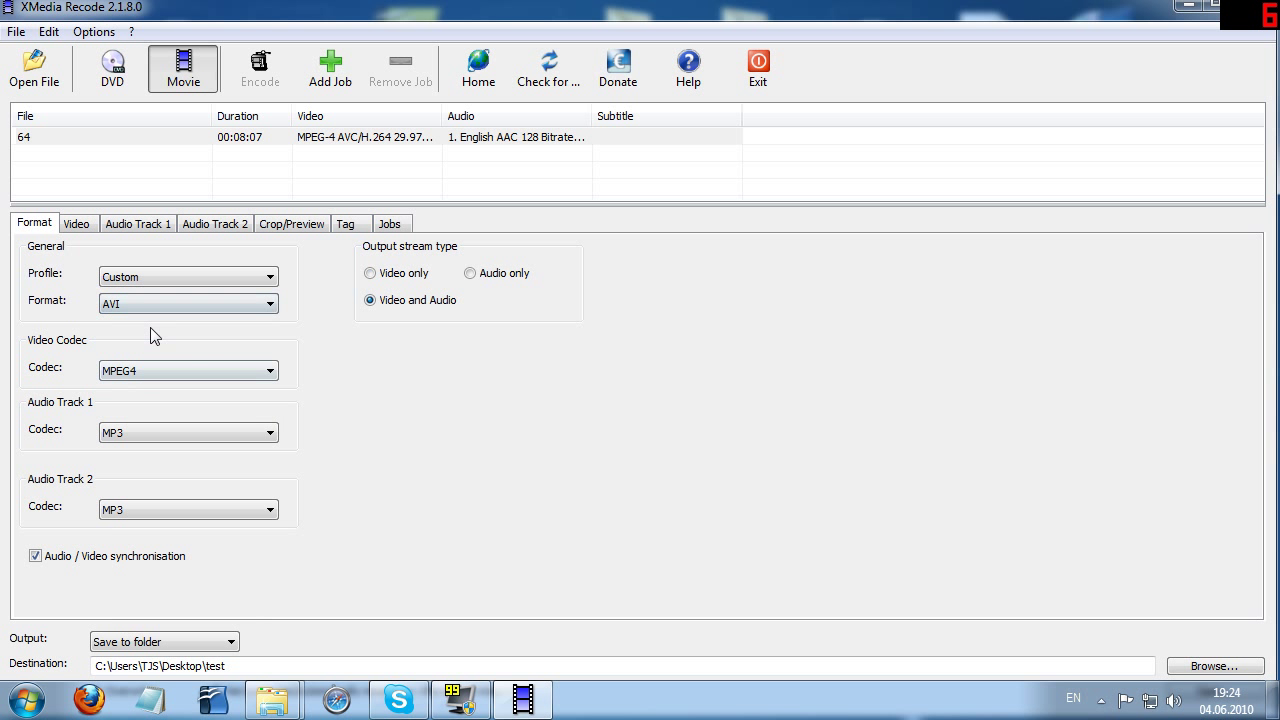
# Set the video codec to DivX and use MP3 for audio tracks 1 and 2
pyautogui.click(199, 373)
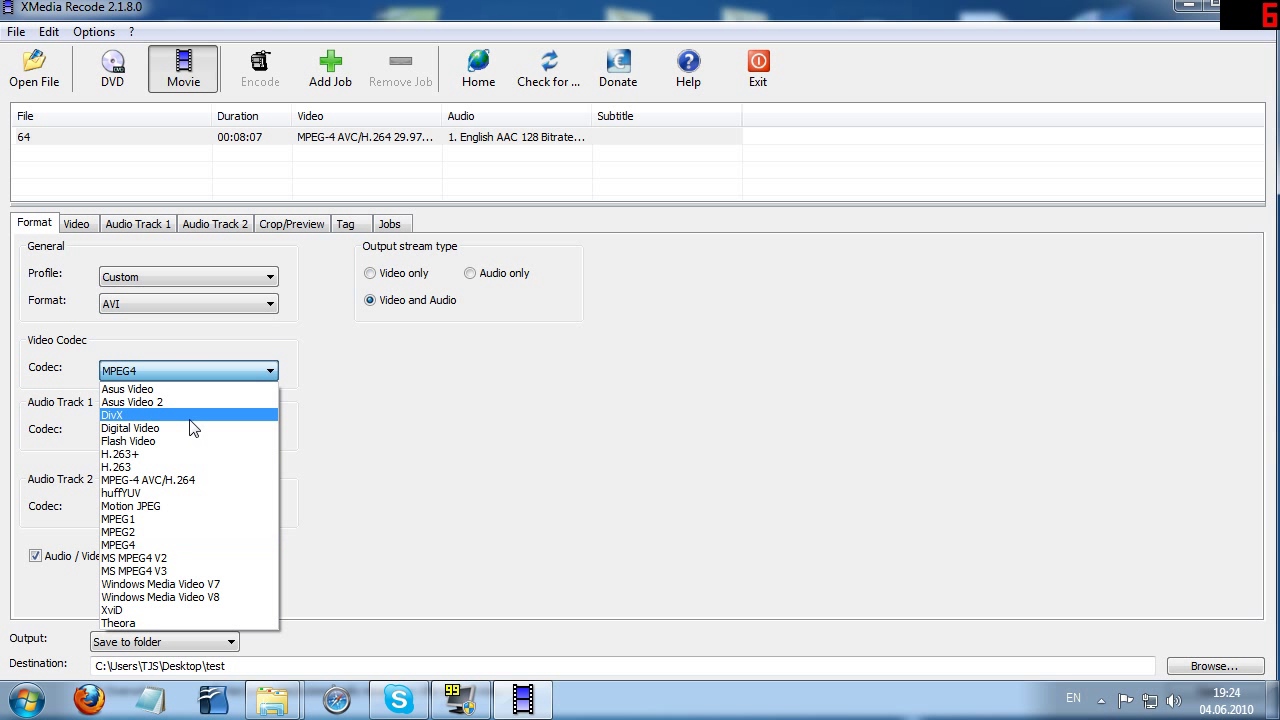
pyautogui.click(177, 419)
pyautogui.click(156, 440)
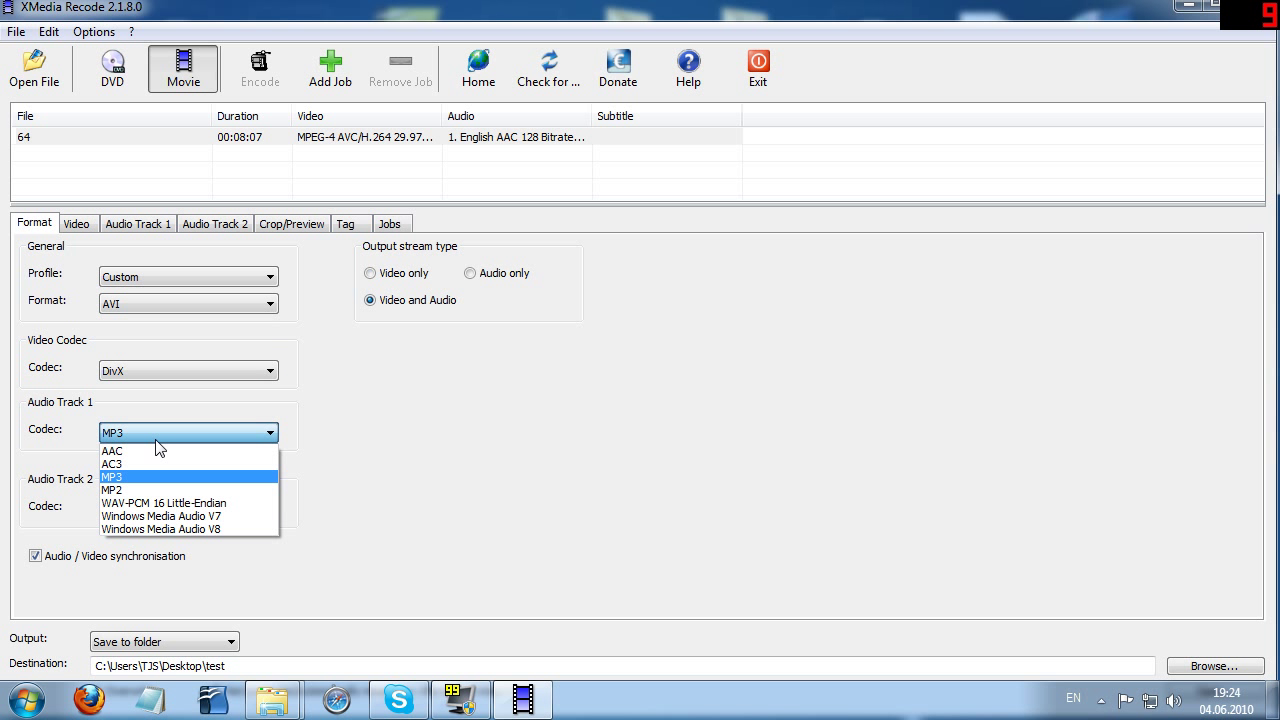
pyautogui.click(157, 477)
pyautogui.click(158, 513)
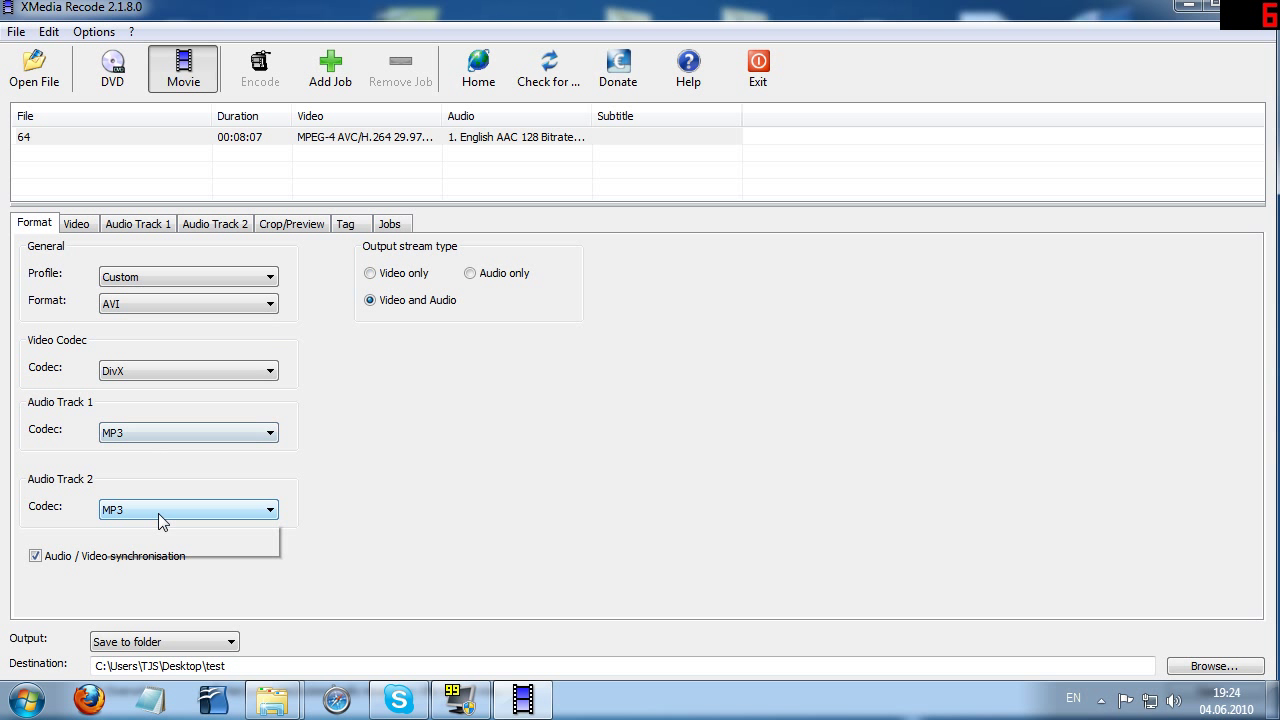
pyautogui.click(158, 513)
# Check which framerates are offered for the DivX video
pyautogui.click(86, 224)
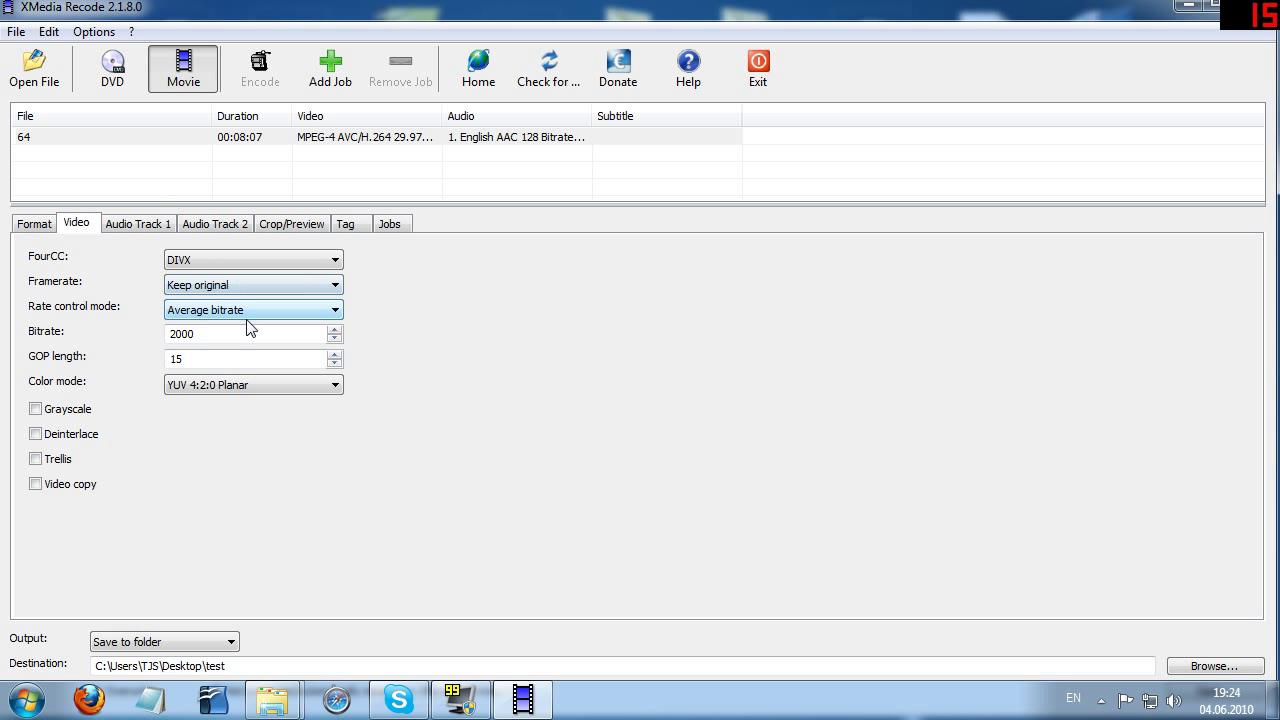
pyautogui.click(210, 286)
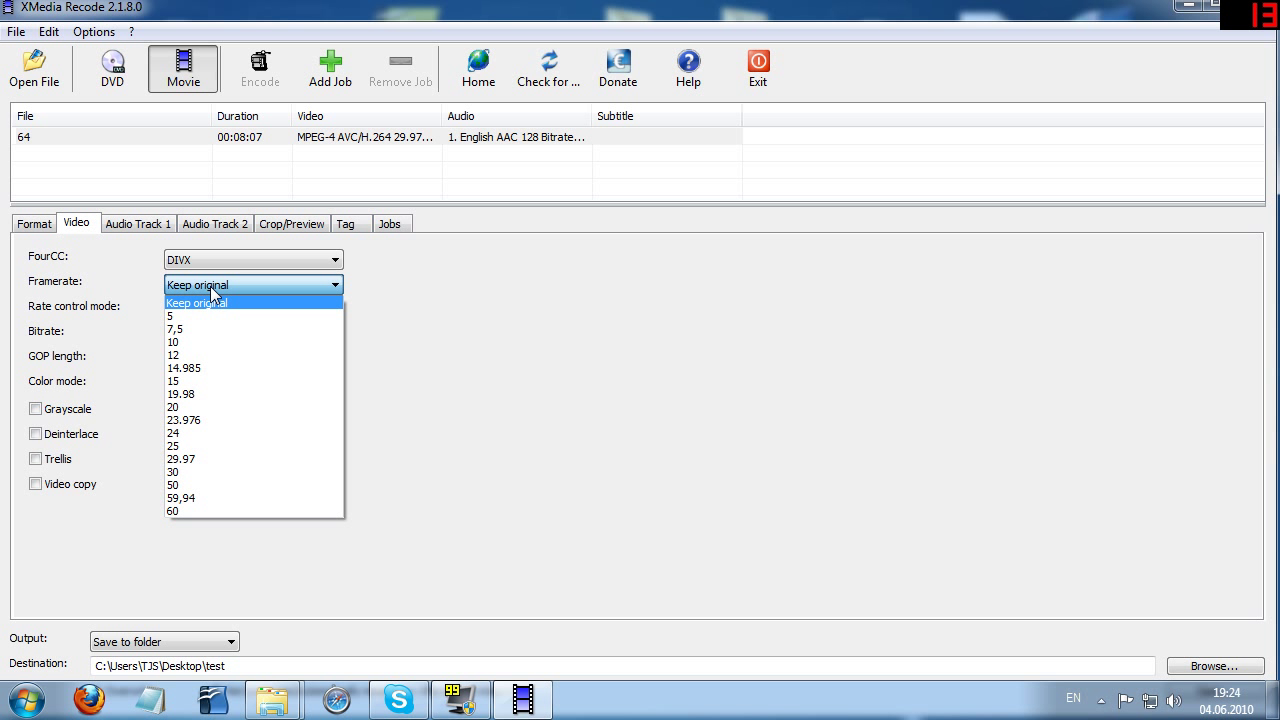
pyautogui.click(755, 354)
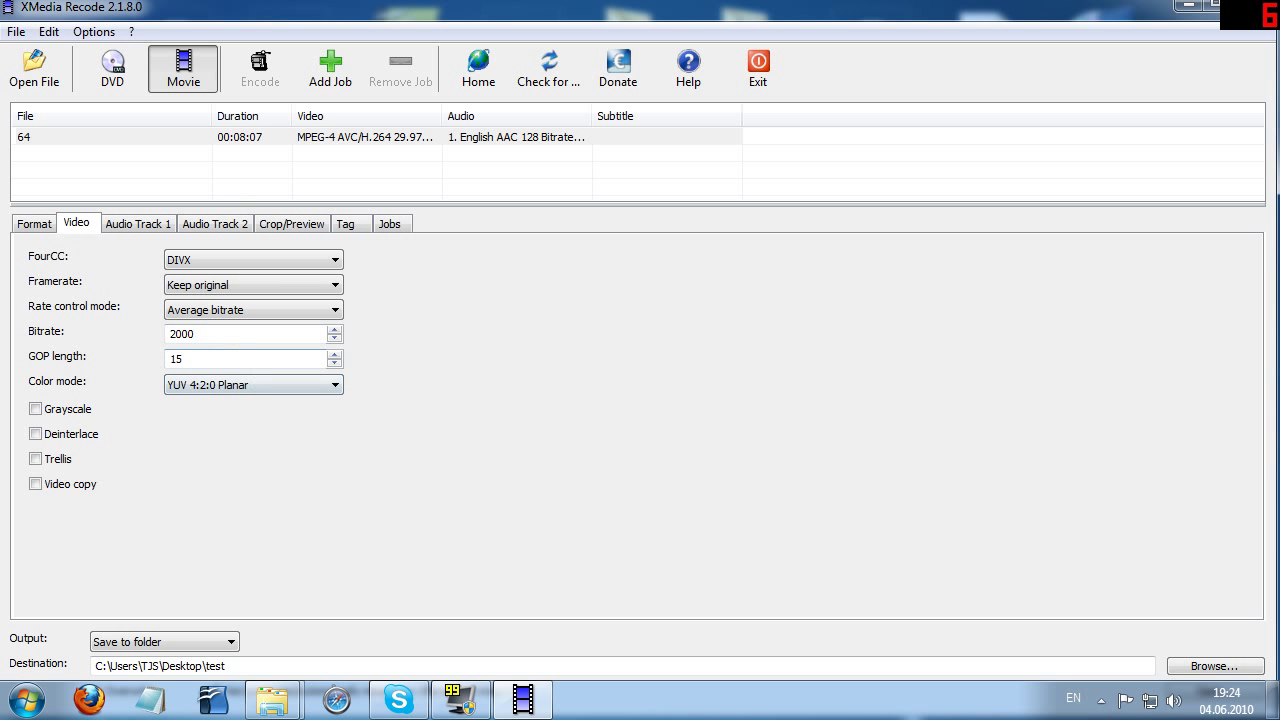
# Set the video's average bitrate to 7000
pyautogui.doubleClick(210, 334)
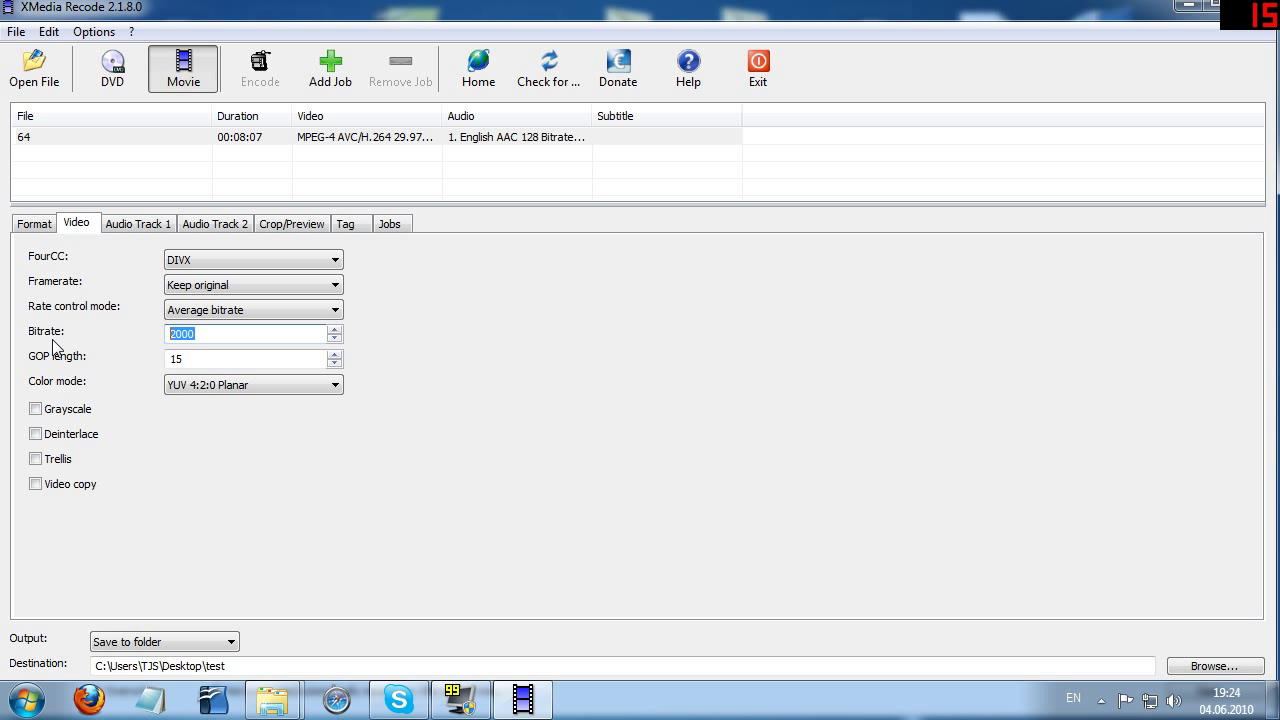
pyautogui.write('70000')
pyautogui.press('BackSpace')
pyautogui.hotkey('shift', 'Home')
pyautogui.click(311, 379)
pyautogui.click(270, 381)
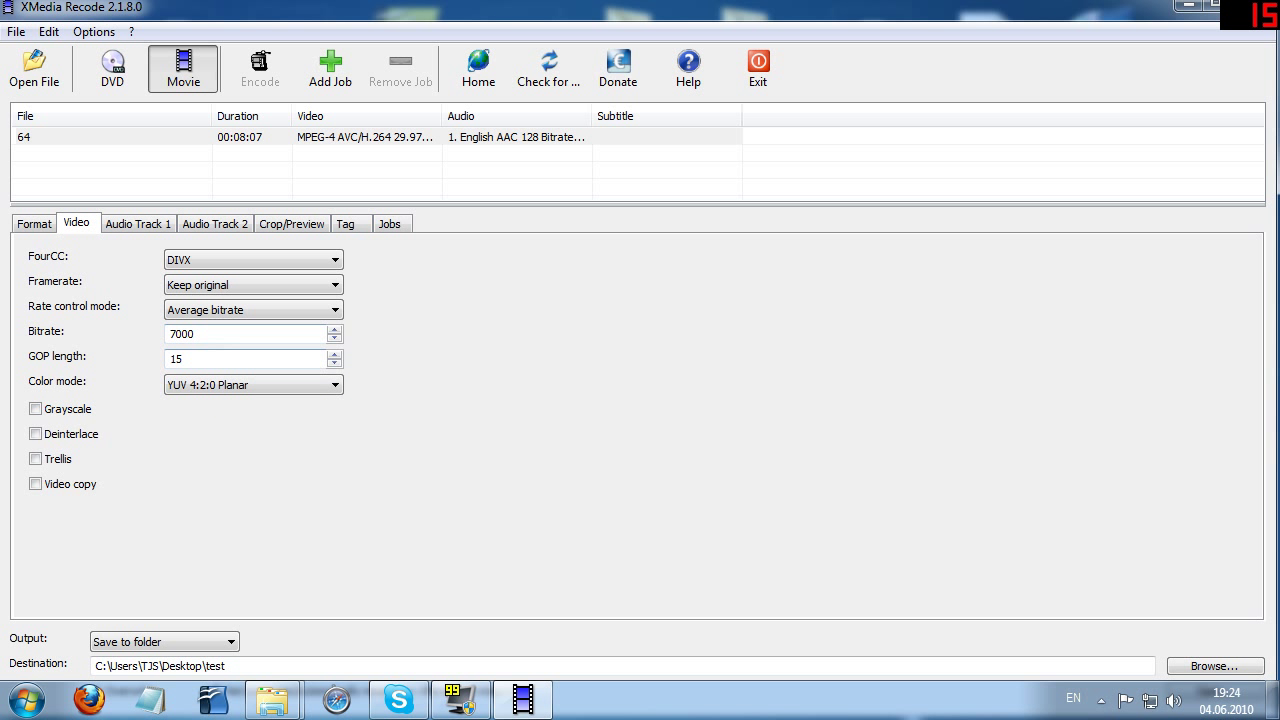
pyautogui.doubleClick(181, 334)
pyautogui.click(196, 334)
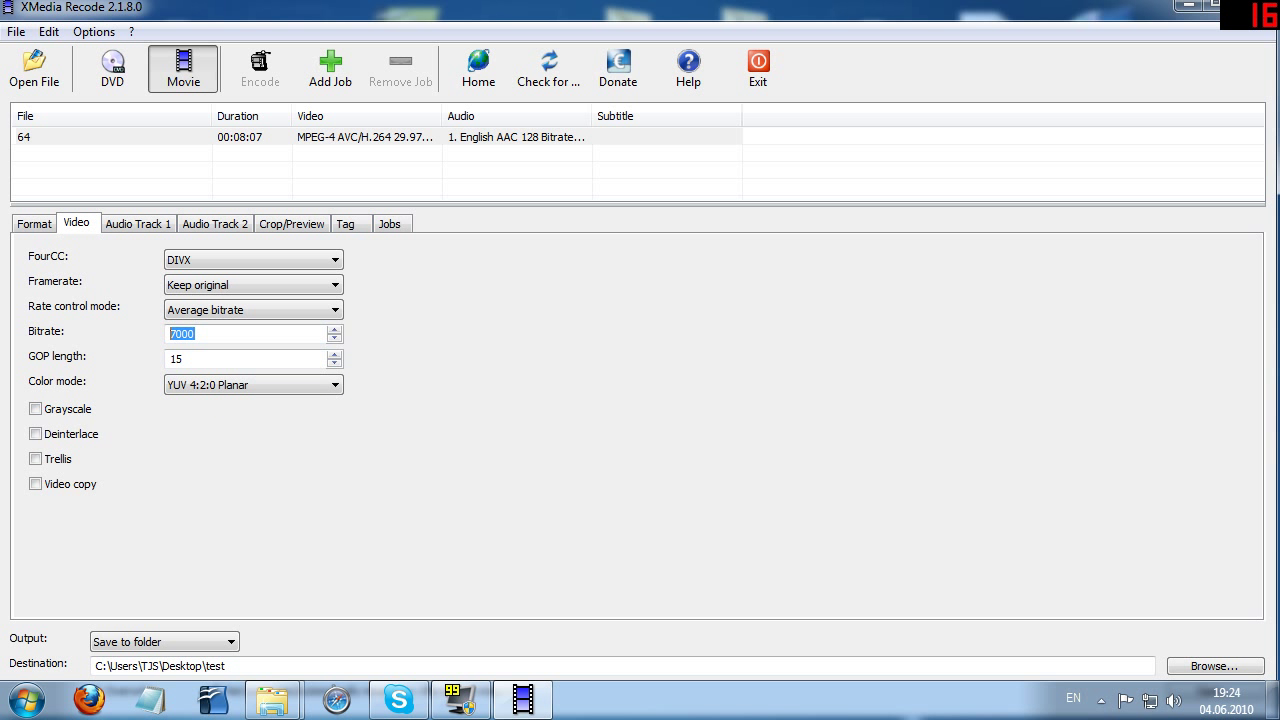
pyautogui.click(199, 261)
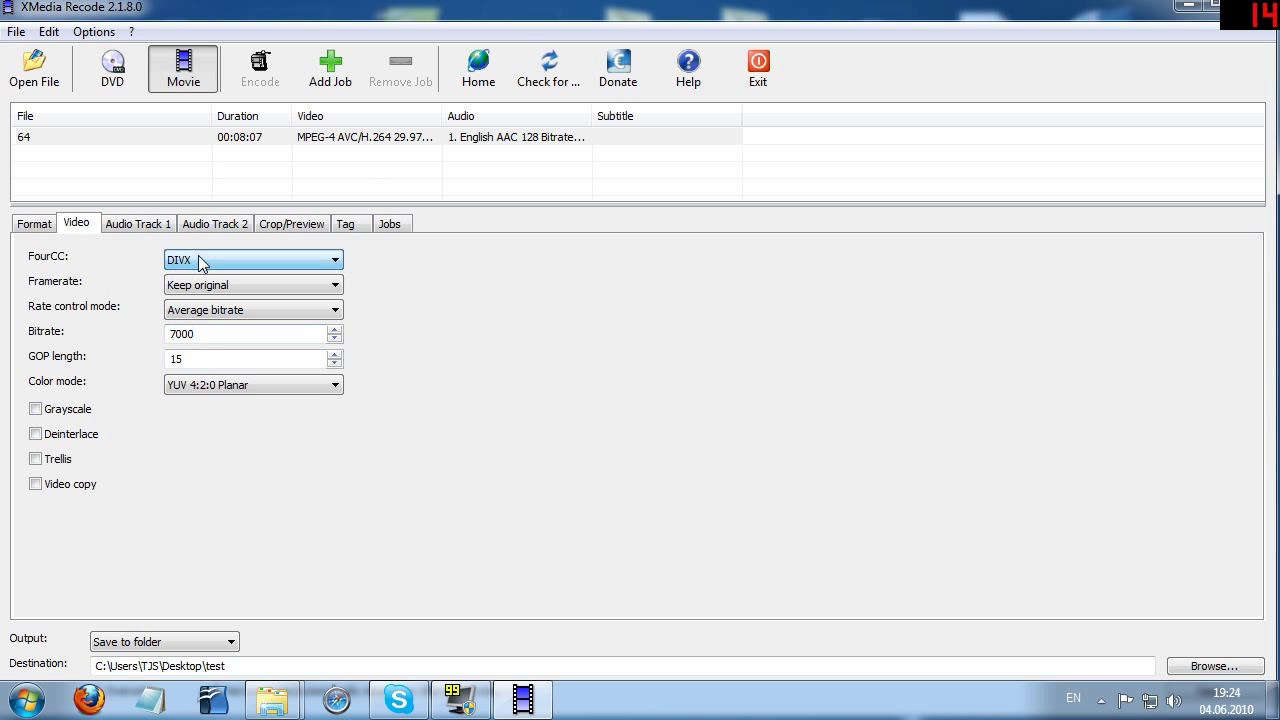
# Check the bitrate choices for audio track 1 and look at the settings of audio track 2
pyautogui.click(123, 229)
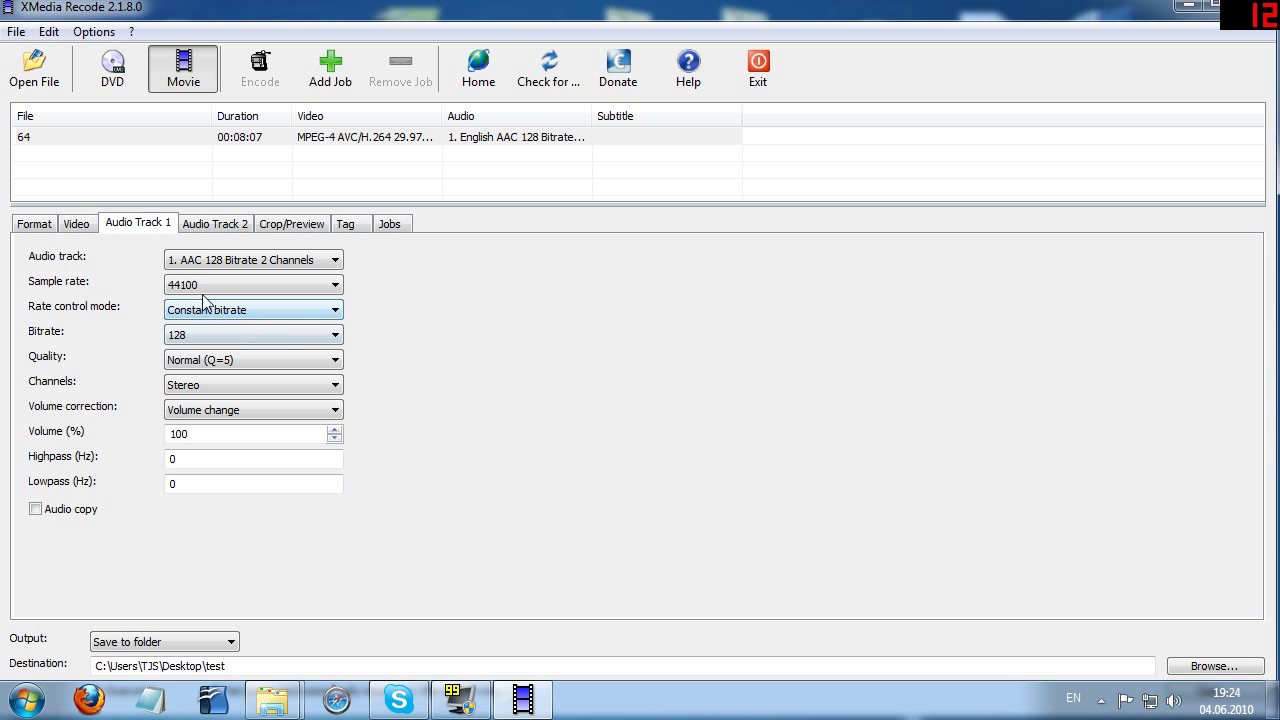
pyautogui.click(304, 344)
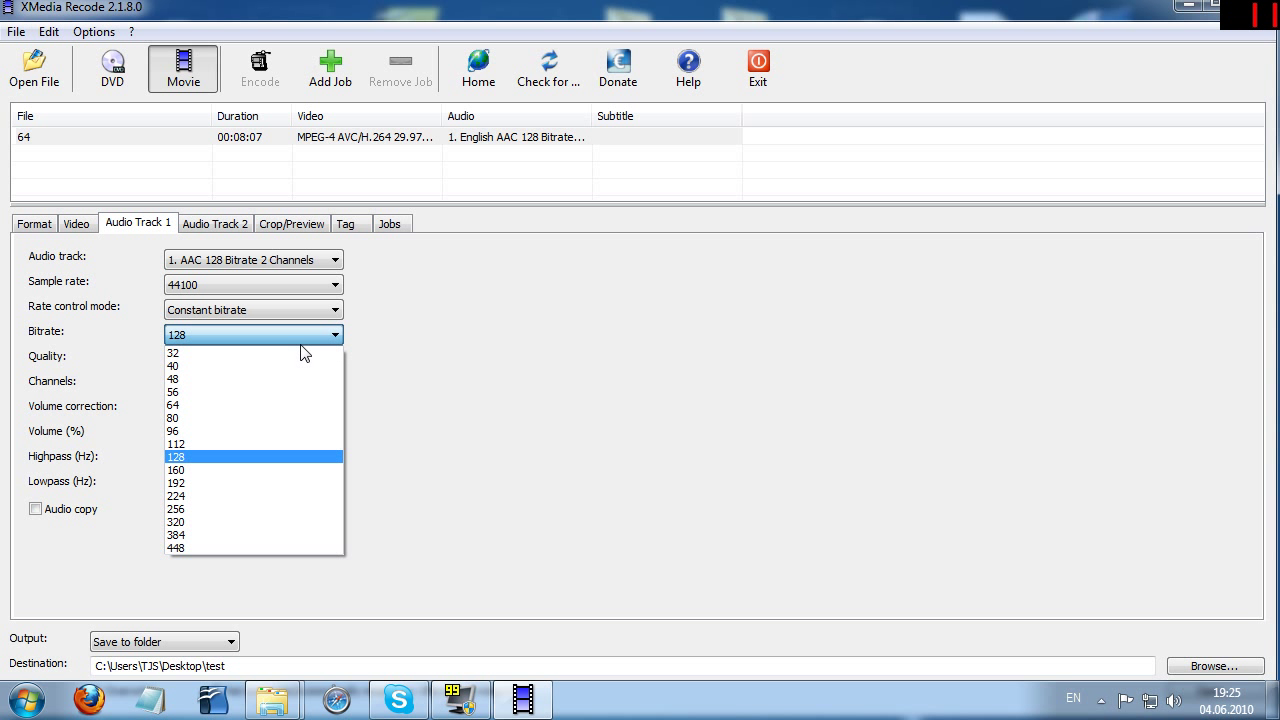
pyautogui.click(300, 346)
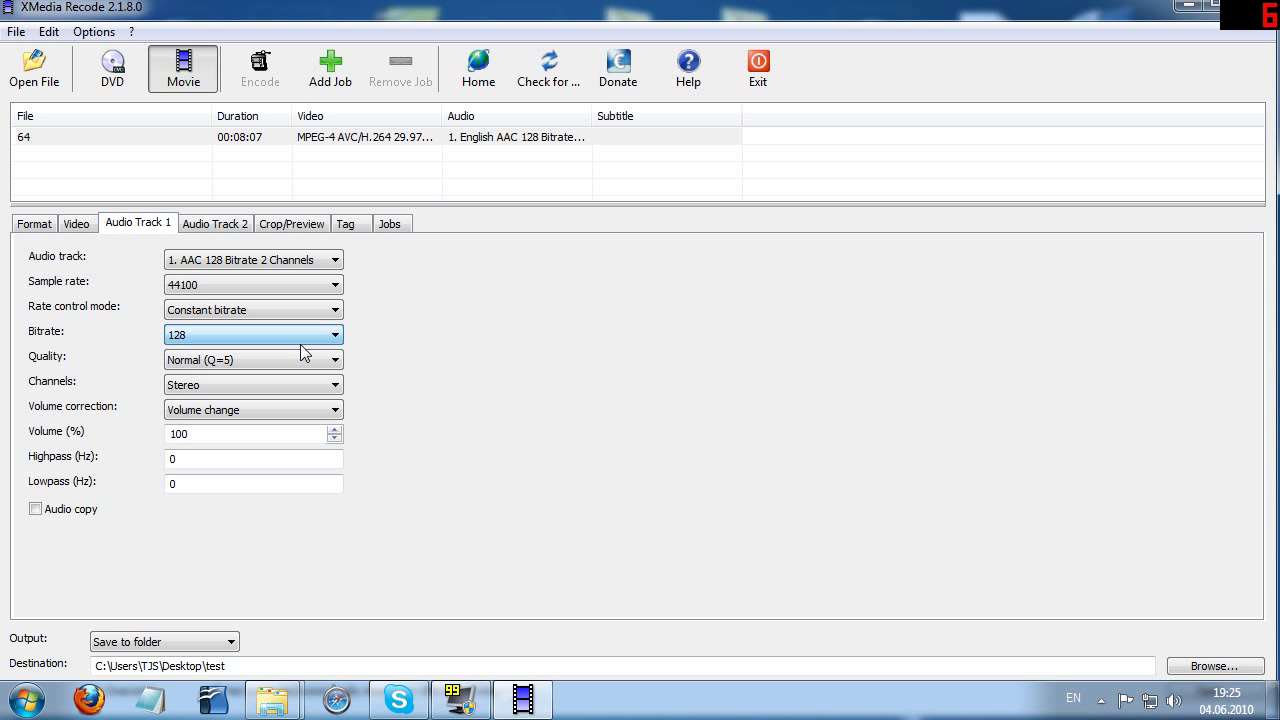
pyautogui.click(220, 228)
# Set the output resolution to 1280 wide by 720 high, with Keep aspect ratio off
pyautogui.click(290, 224)
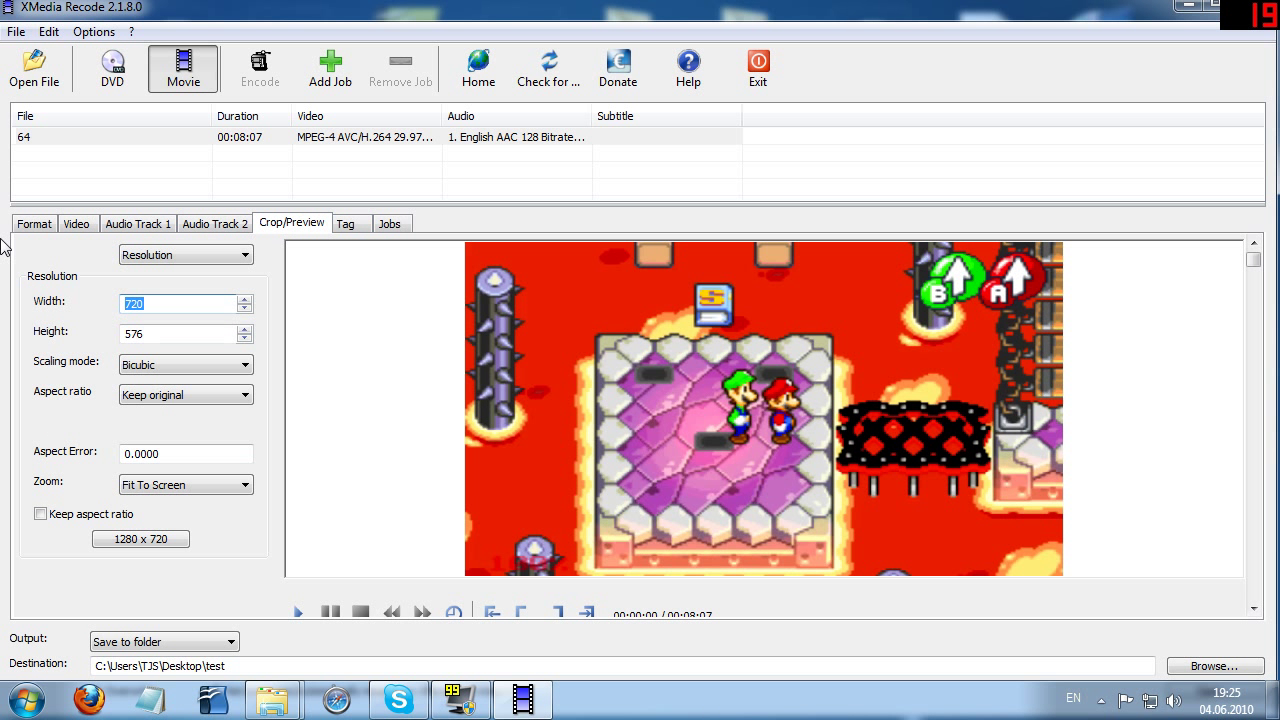
pyautogui.write('1280')
pyautogui.press('Tab')
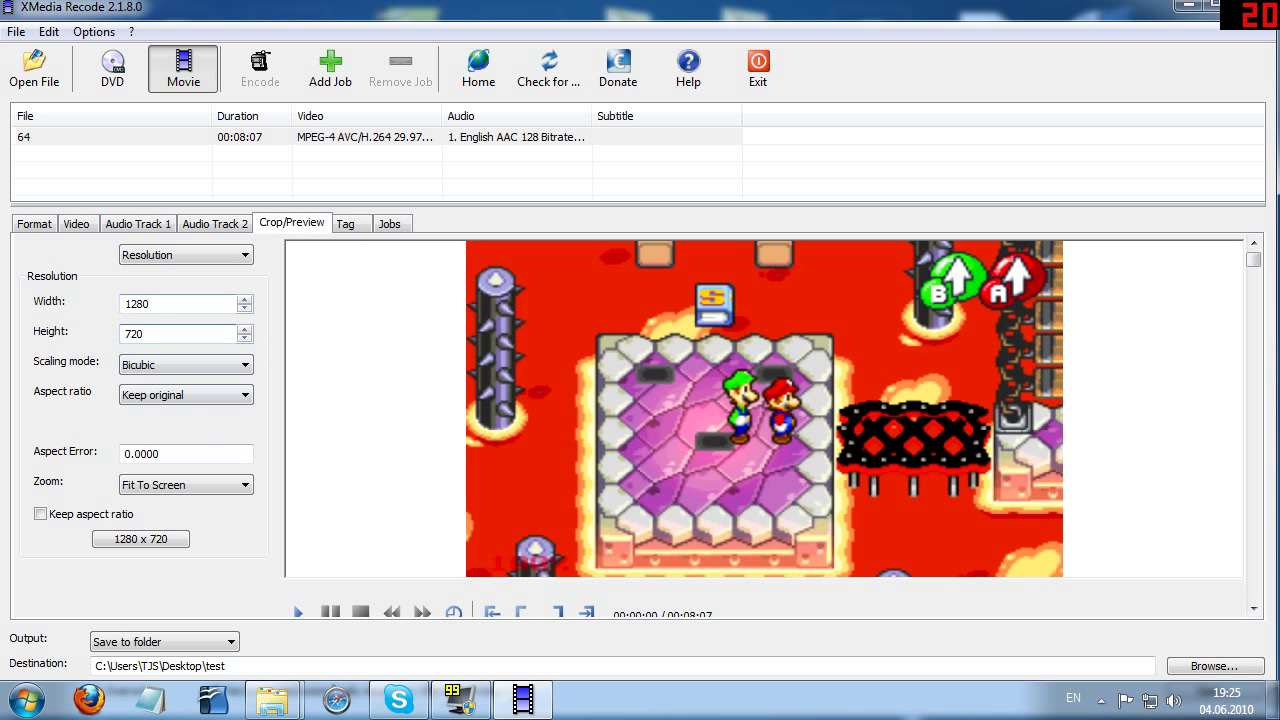
pyautogui.click(88, 519)
pyautogui.click(88, 519)
pyautogui.click(88, 519)
pyautogui.click(88, 519)
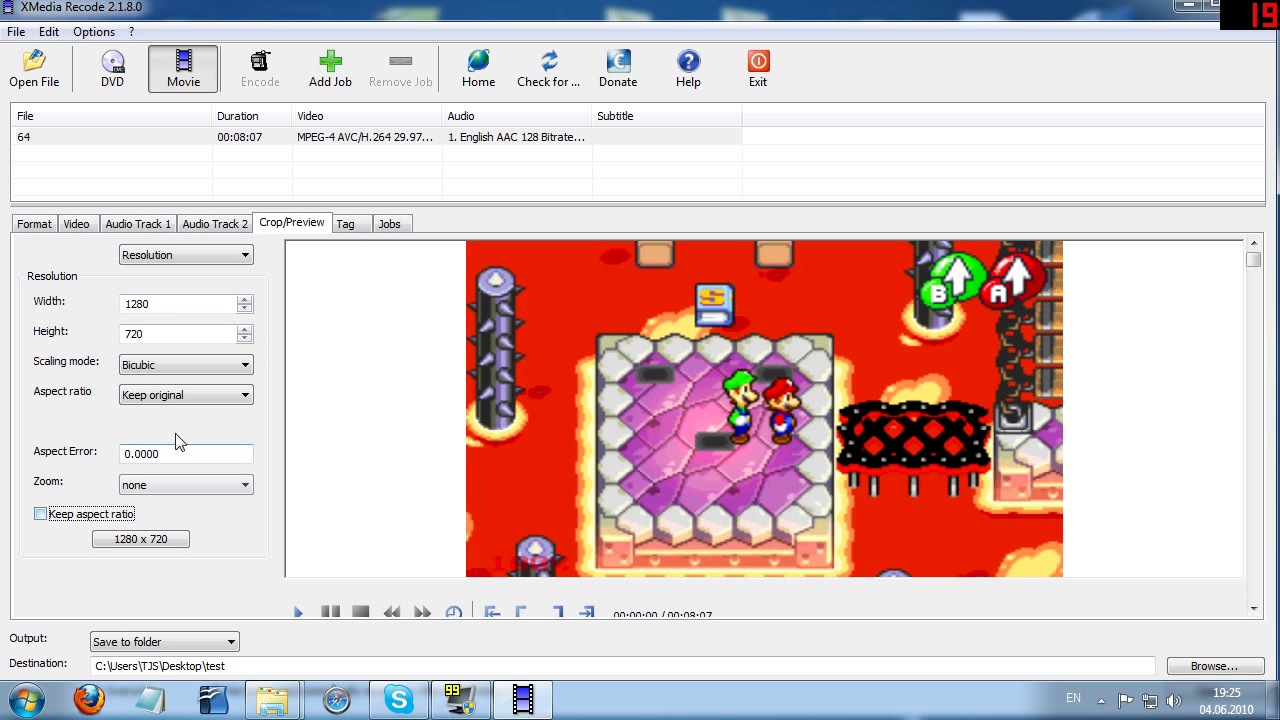
# Check which aspect ratios are offered for the output picture
pyautogui.click(185, 392)
pyautogui.click(185, 389)
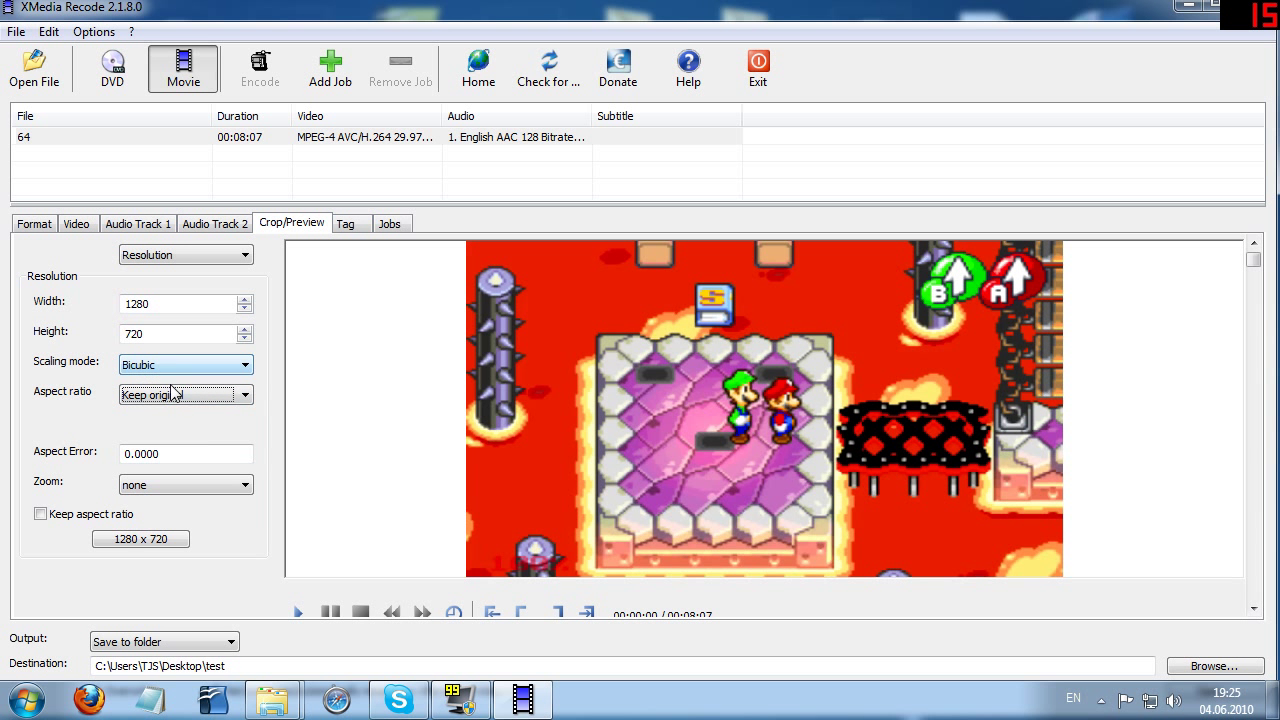
pyautogui.click(175, 393)
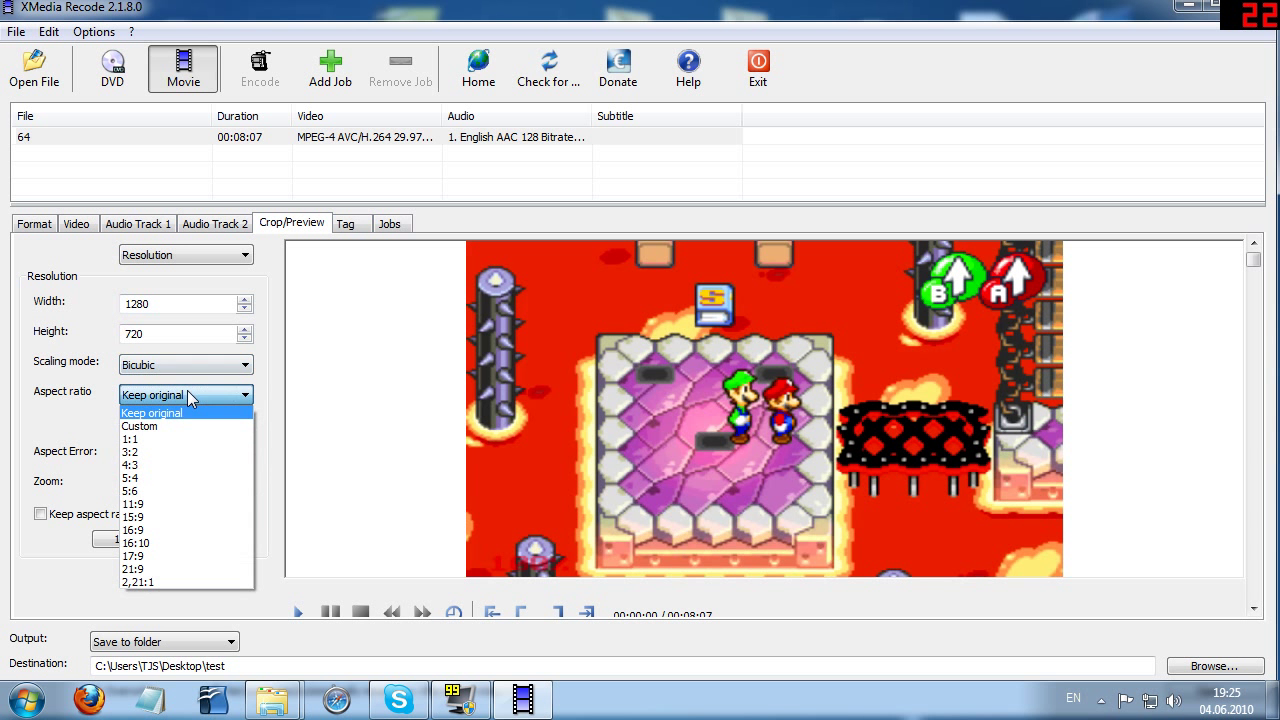
pyautogui.click(185, 303)
# Look over the tag fields and the job list, and return to the format settings
pyautogui.click(345, 224)
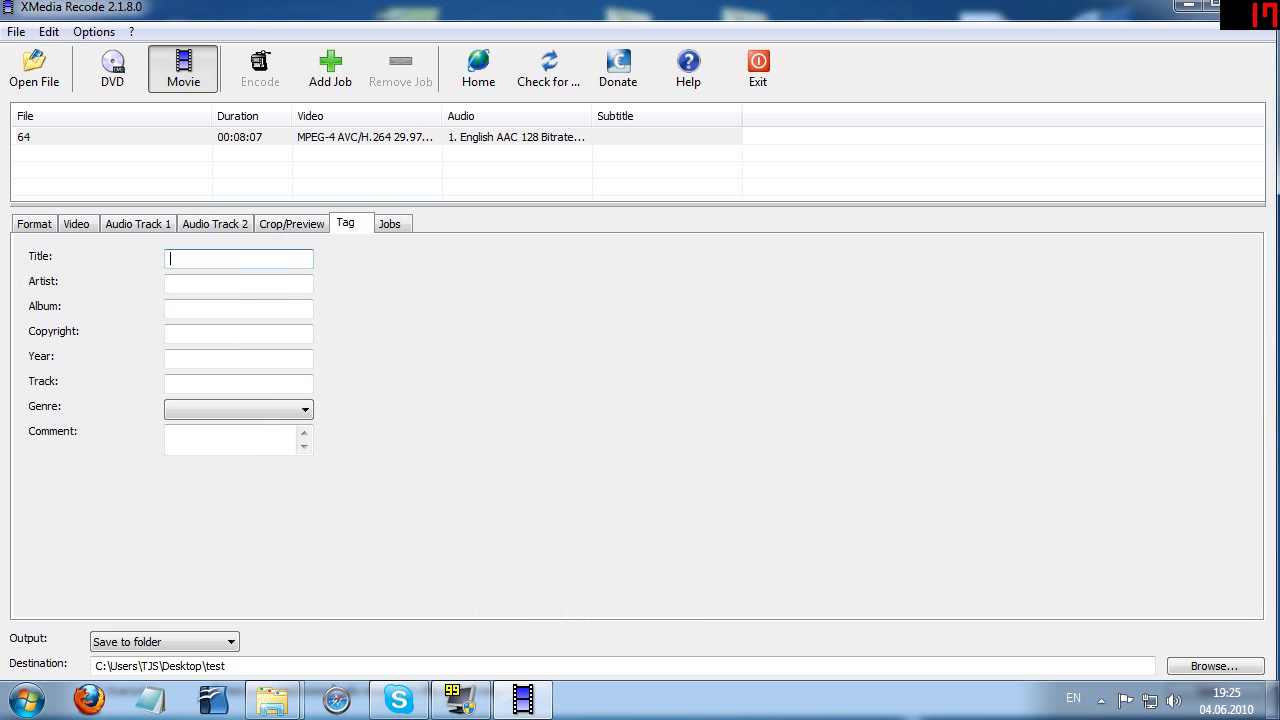
pyautogui.click(389, 228)
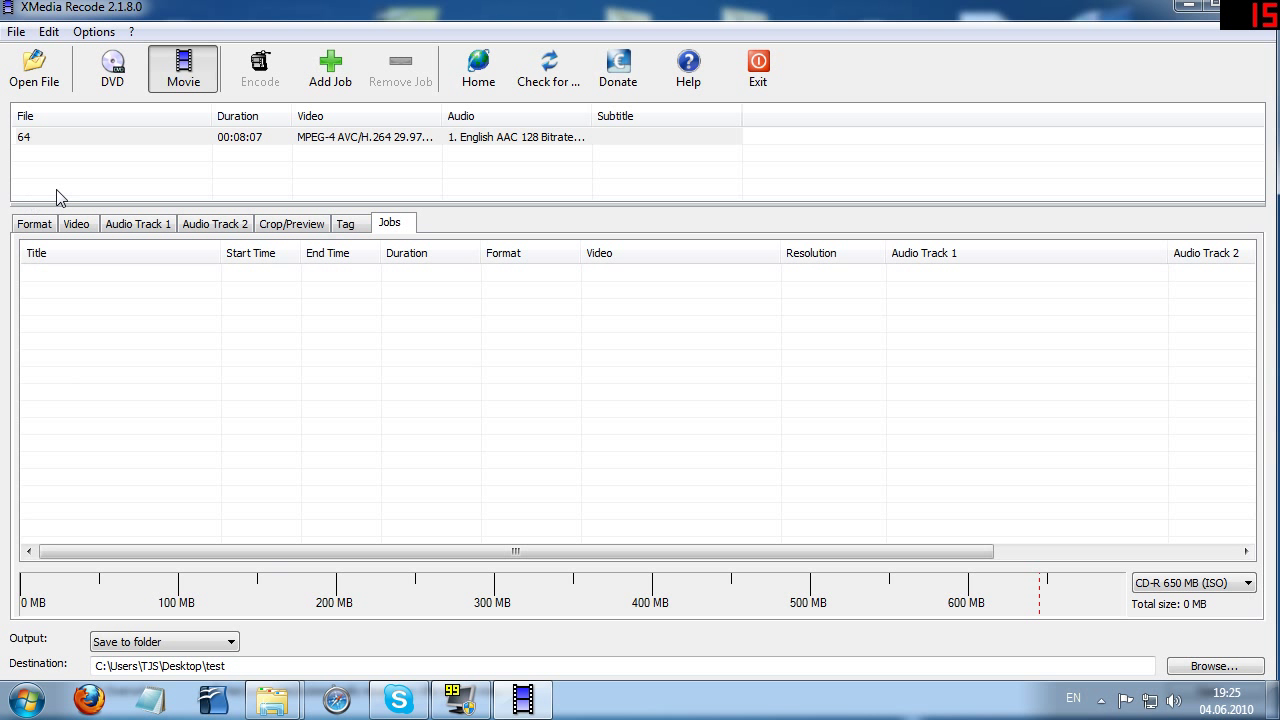
pyautogui.click(168, 148)
pyautogui.click(35, 224)
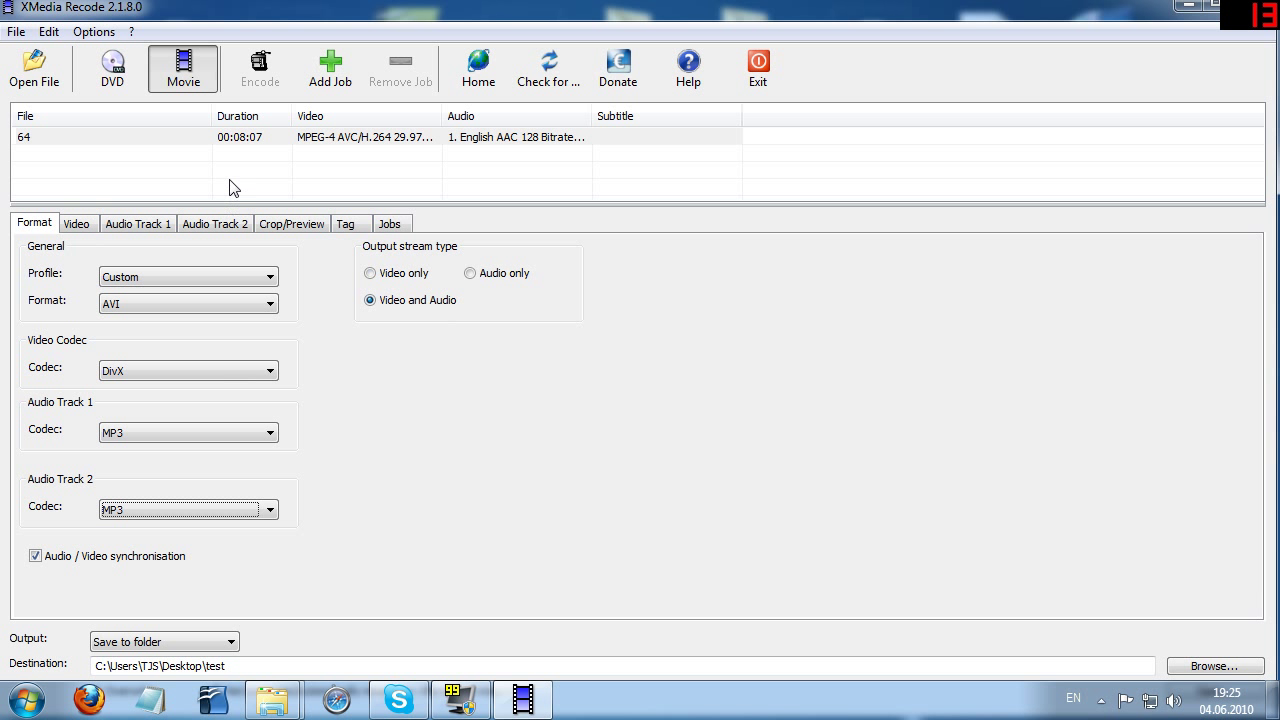
# Add video 64 to the encoding jobs
pyautogui.click(246, 133)
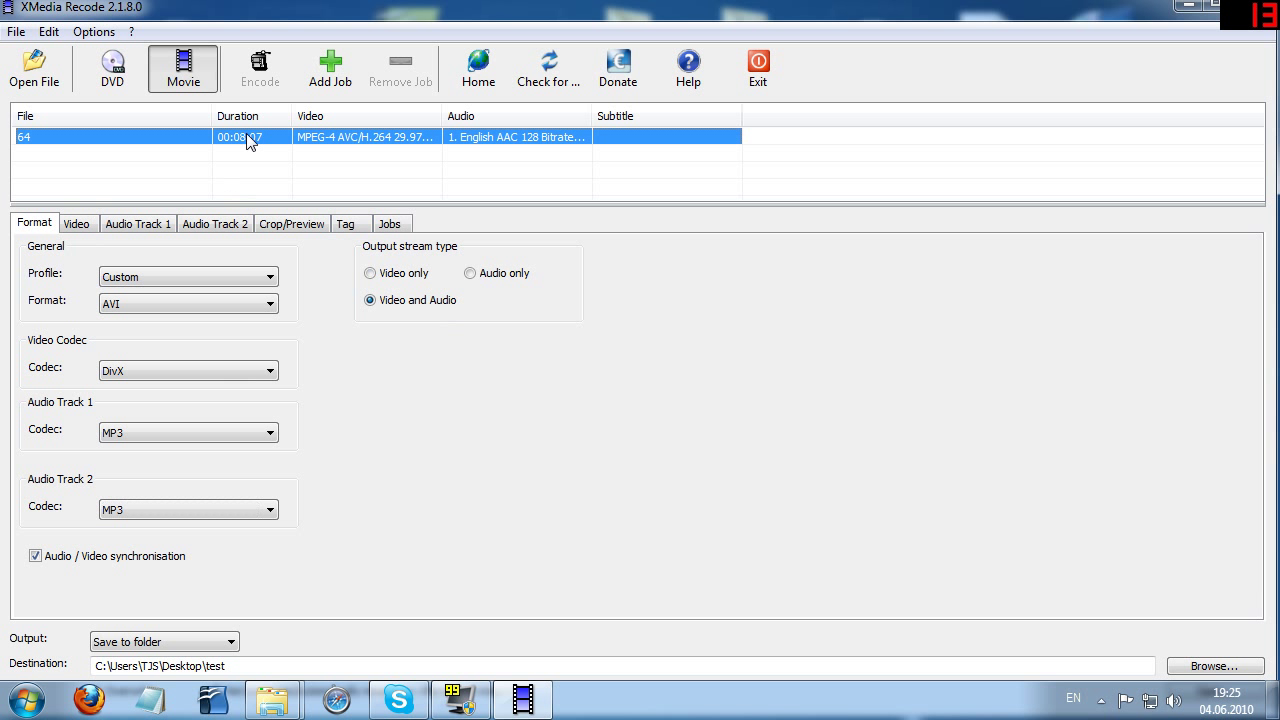
pyautogui.click(325, 85)
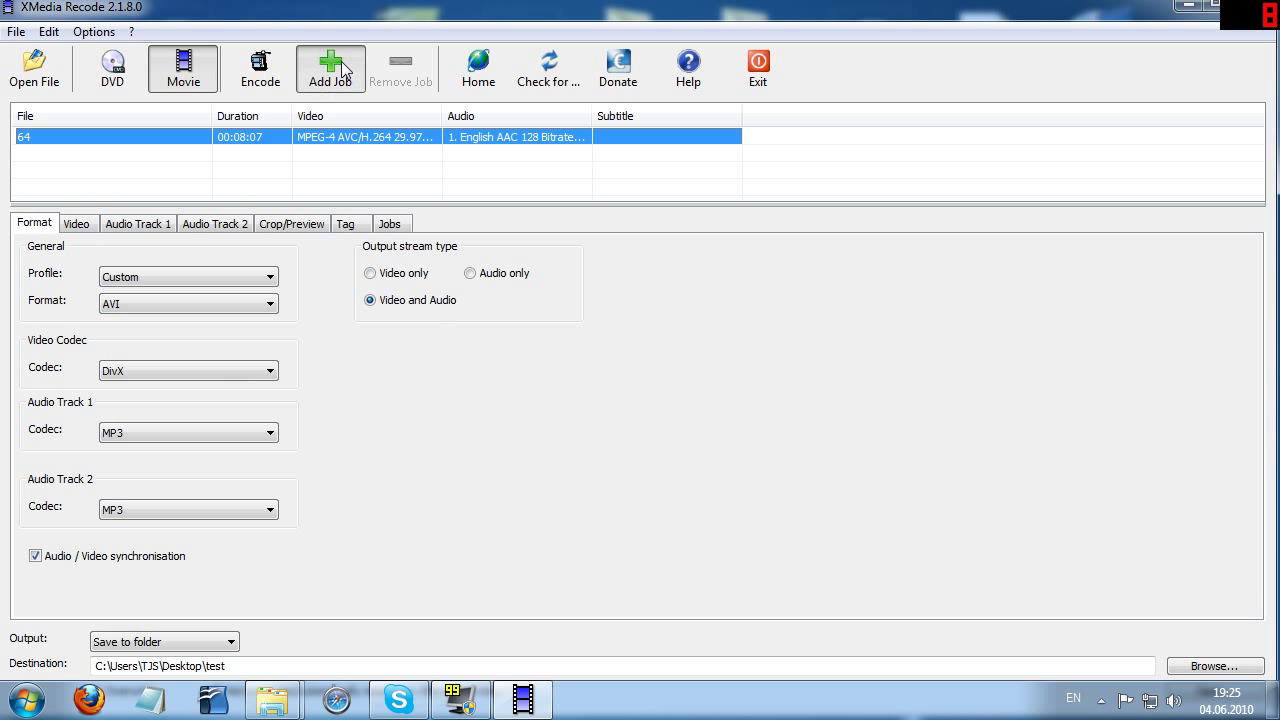
pyautogui.click(262, 70)
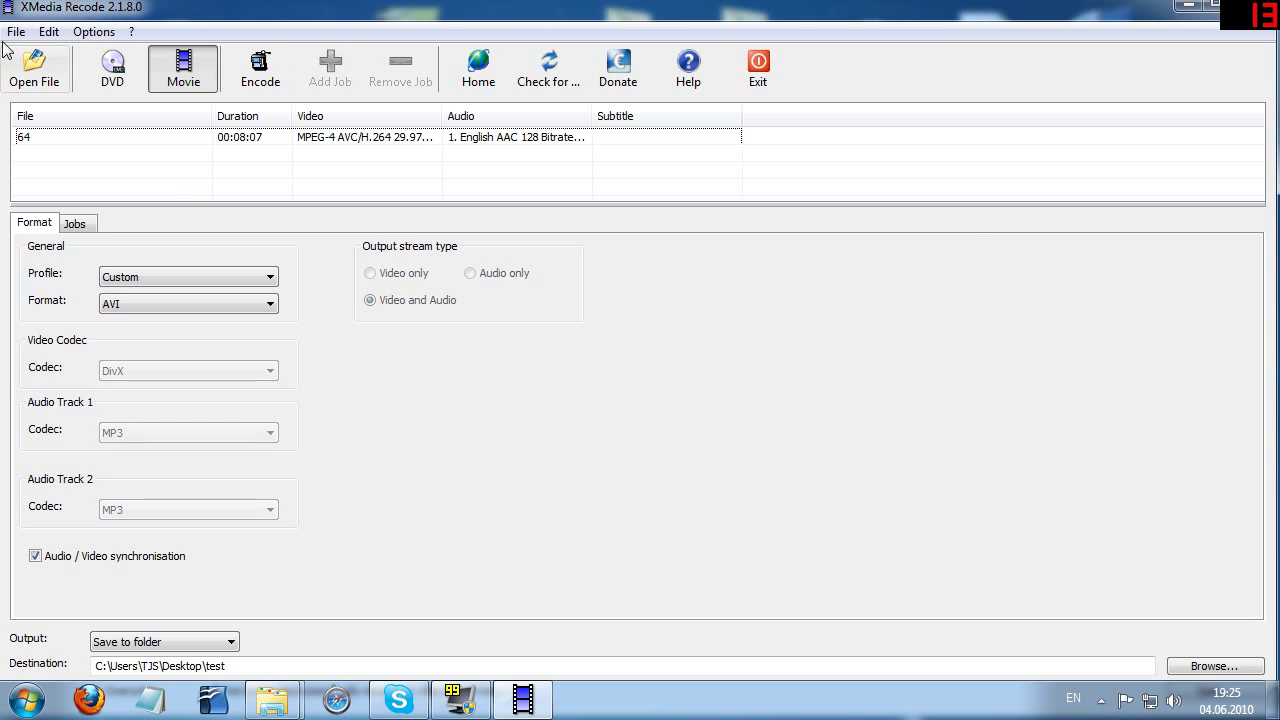
# Load the video 65.mp4 from the Collective VIDEOS TO UPLOAD folder
pyautogui.hotkey('ctrl', 'o')
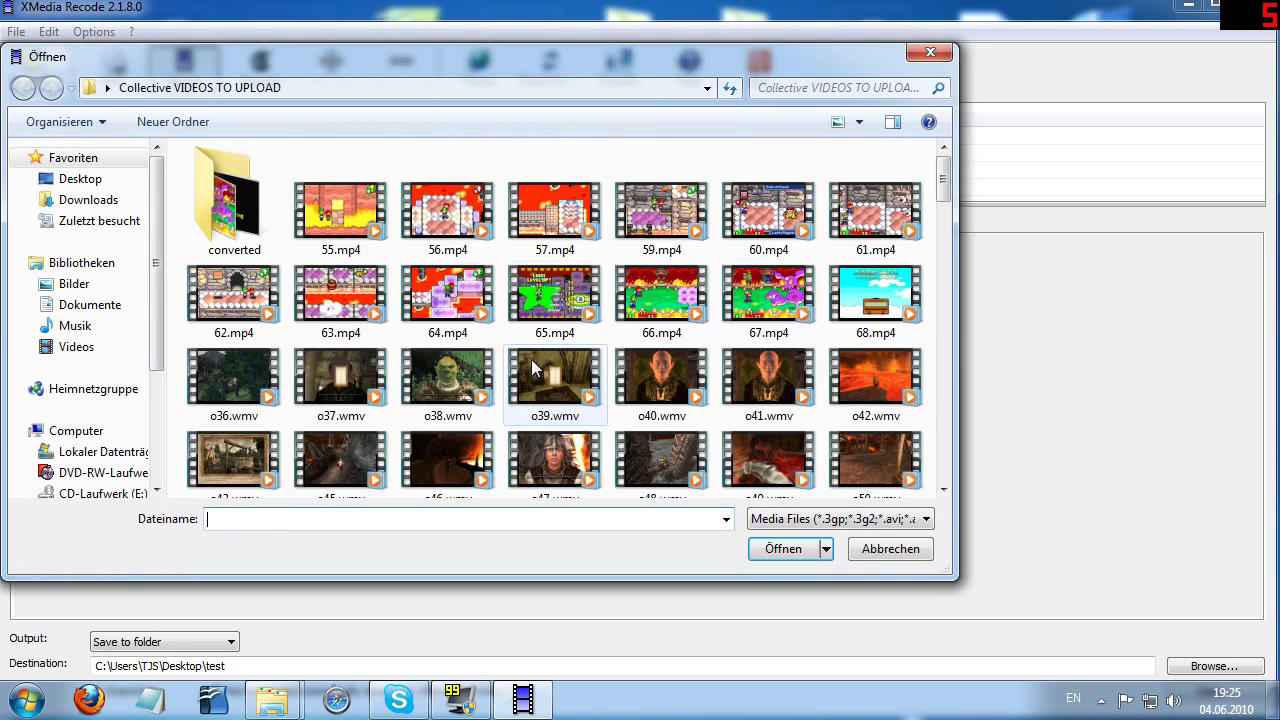
pyautogui.doubleClick(560, 406)
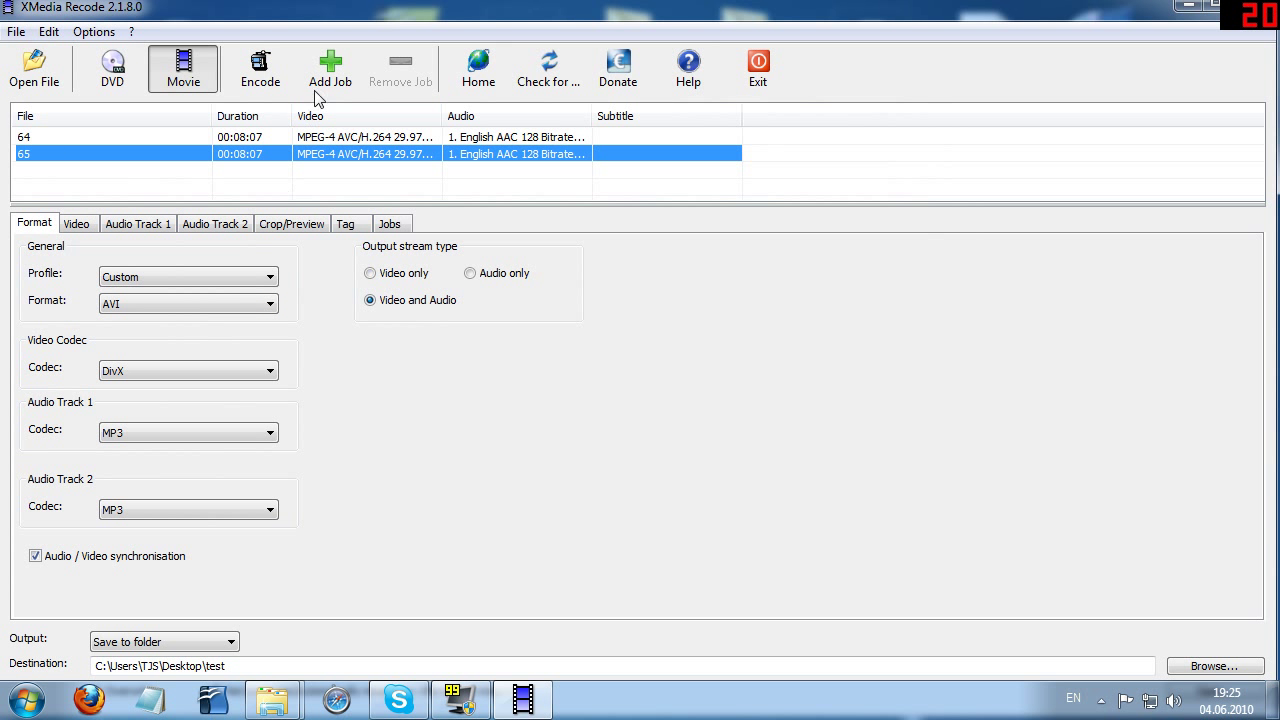
# Load all videos from 55.mp4 through sm12.avi in the Collective VIDEOS TO UPLOAD folder at once
pyautogui.click(34, 70)
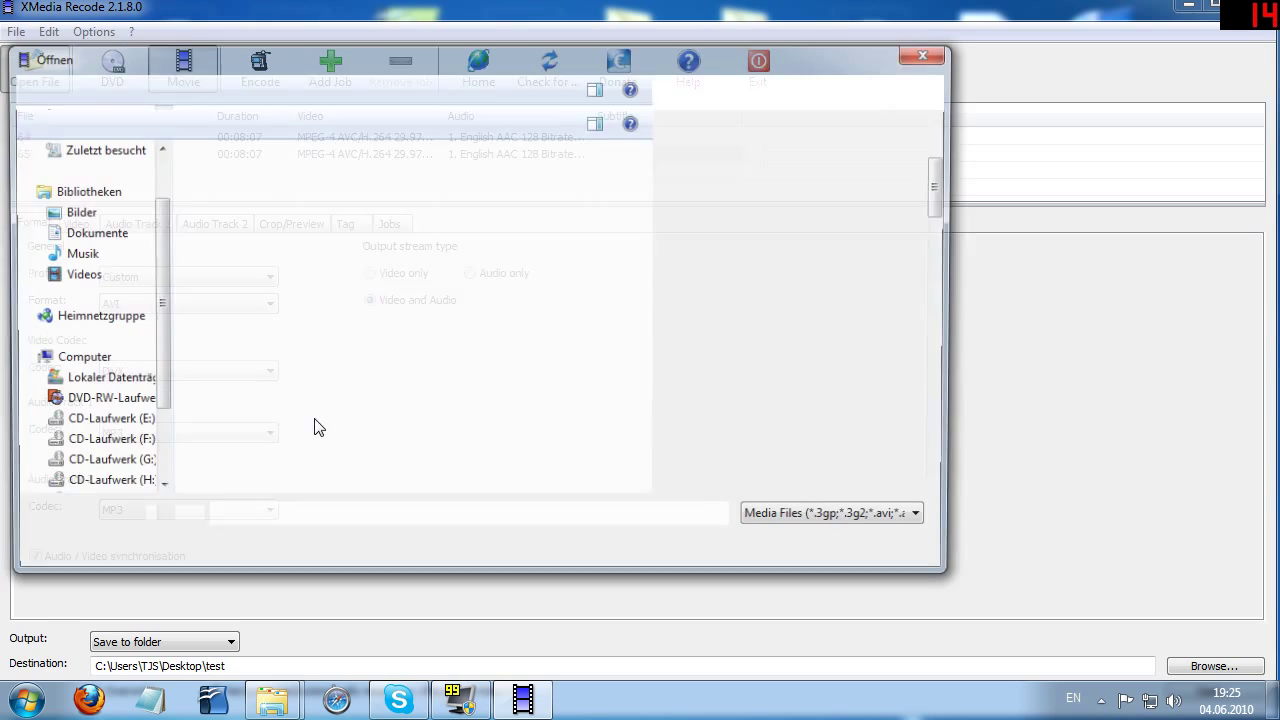
pyautogui.click(447, 295)
pyautogui.click(340, 212)
pyautogui.scroll(-15, 340, 212)
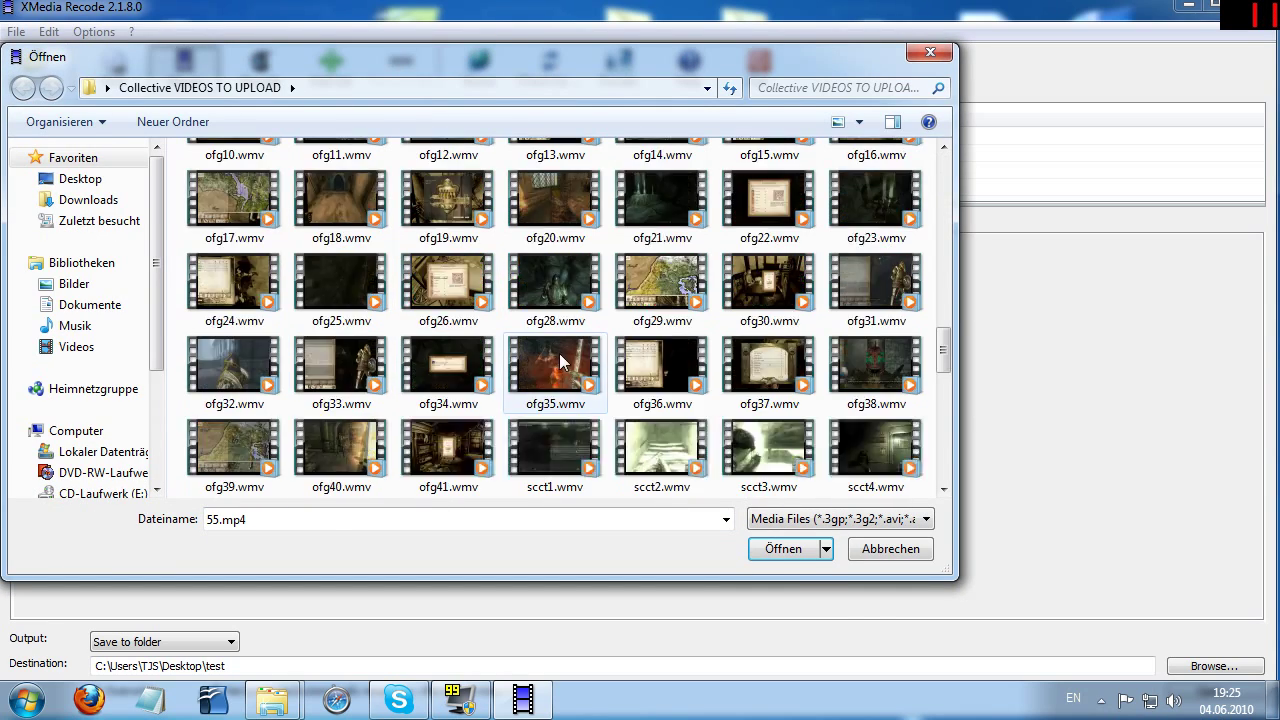
pyautogui.keyDown('shift'); pyautogui.click(455, 443); pyautogui.keyUp('shift')
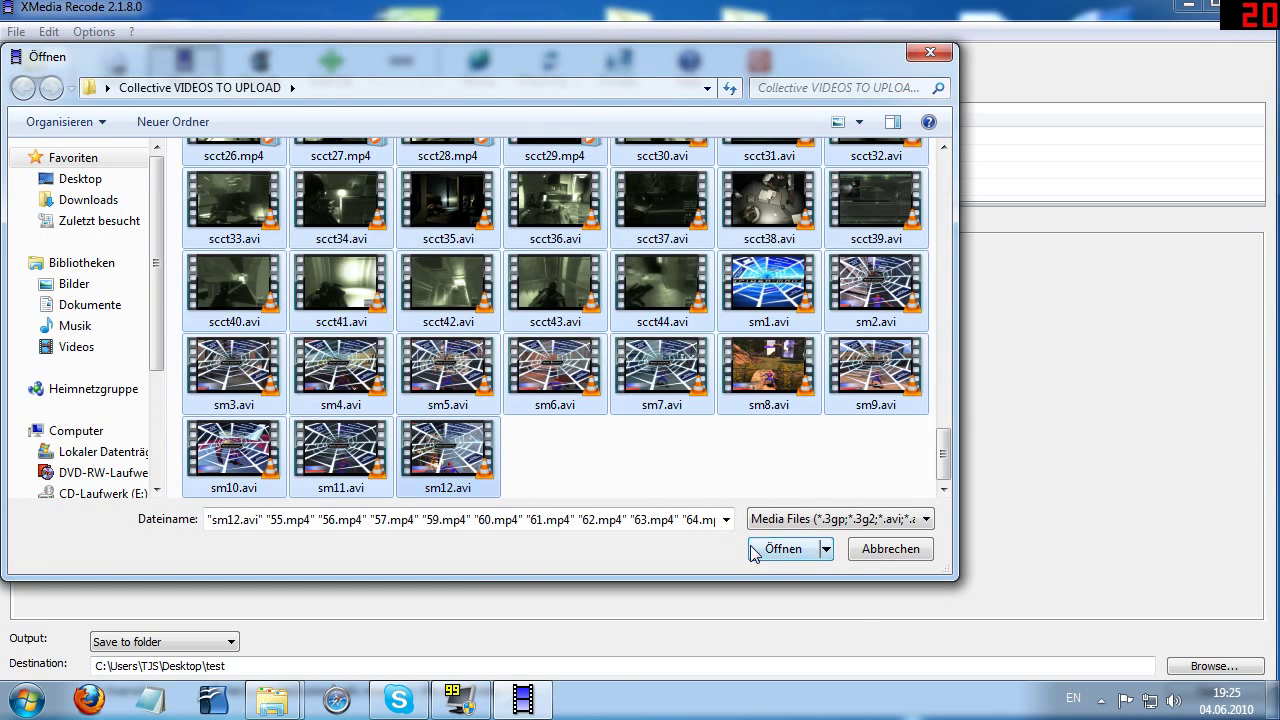
pyautogui.click(795, 556)
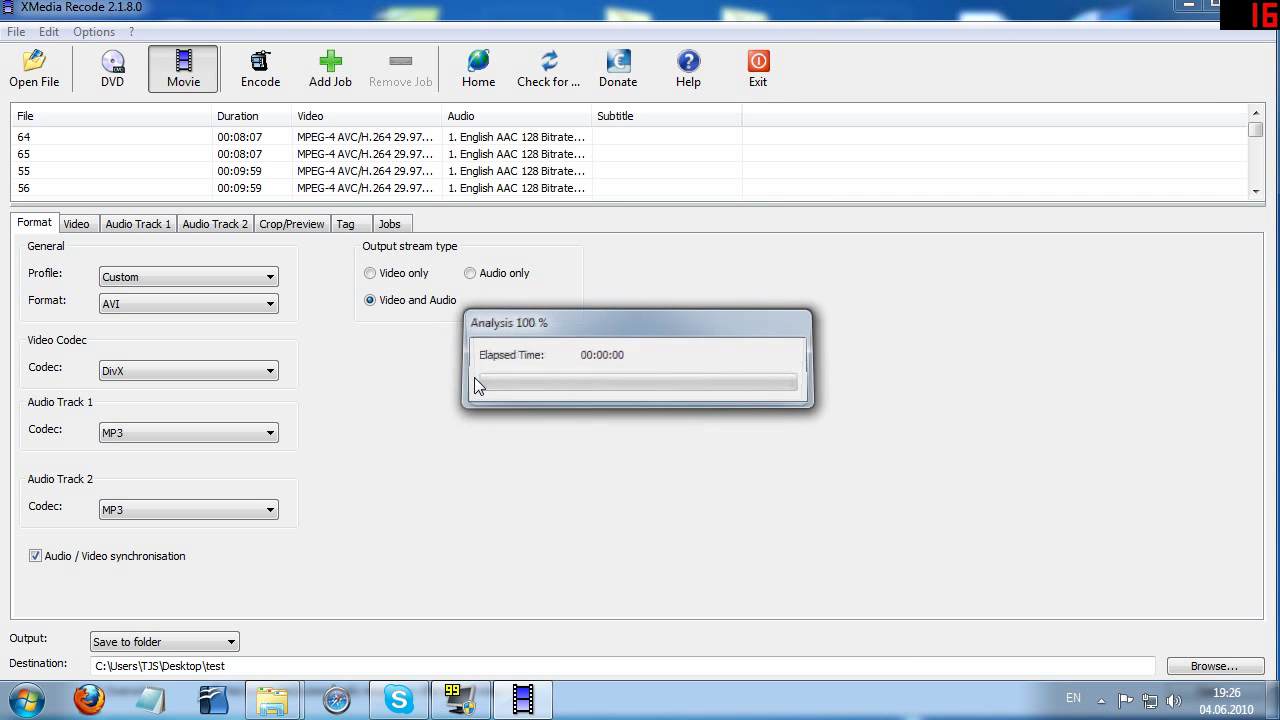
# Force the running XMedia Recode.exe process to end in Windows Task Manager, and close the Task Manager
pyautogui.rightClick(726, 700)
pyautogui.click(790, 648)
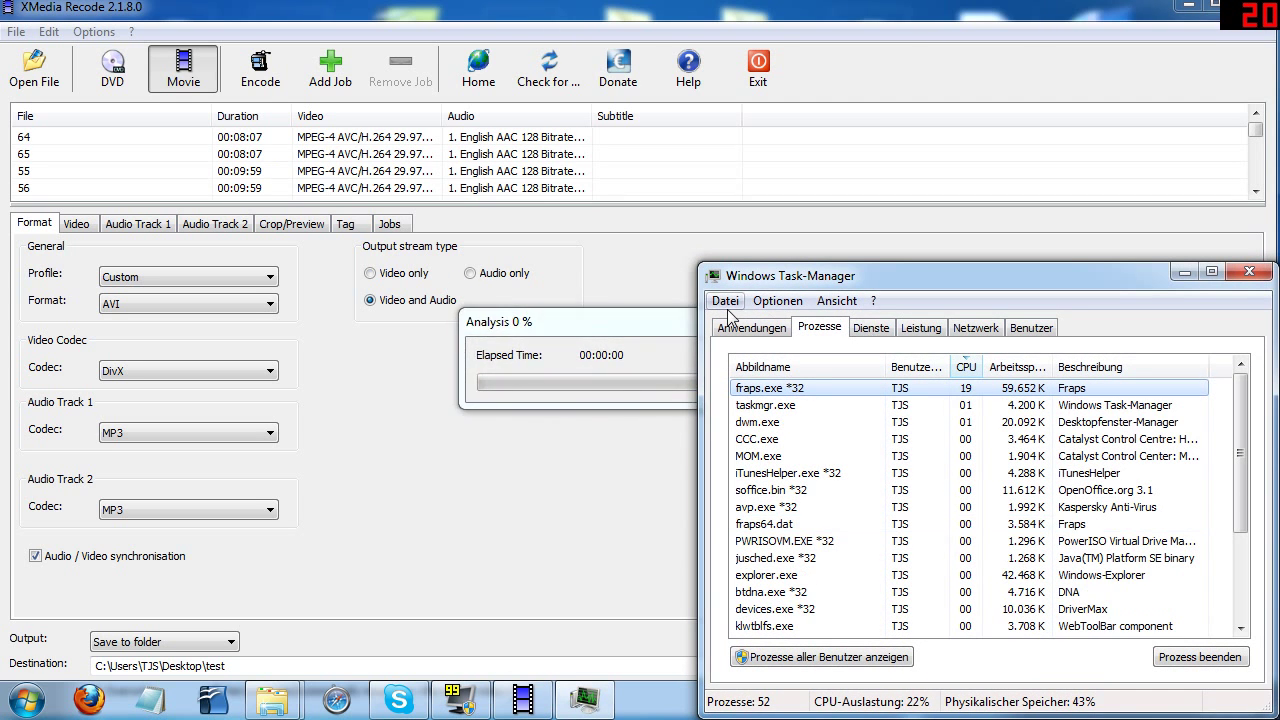
pyautogui.moveTo(778, 282); pyautogui.dragTo(658, 366)
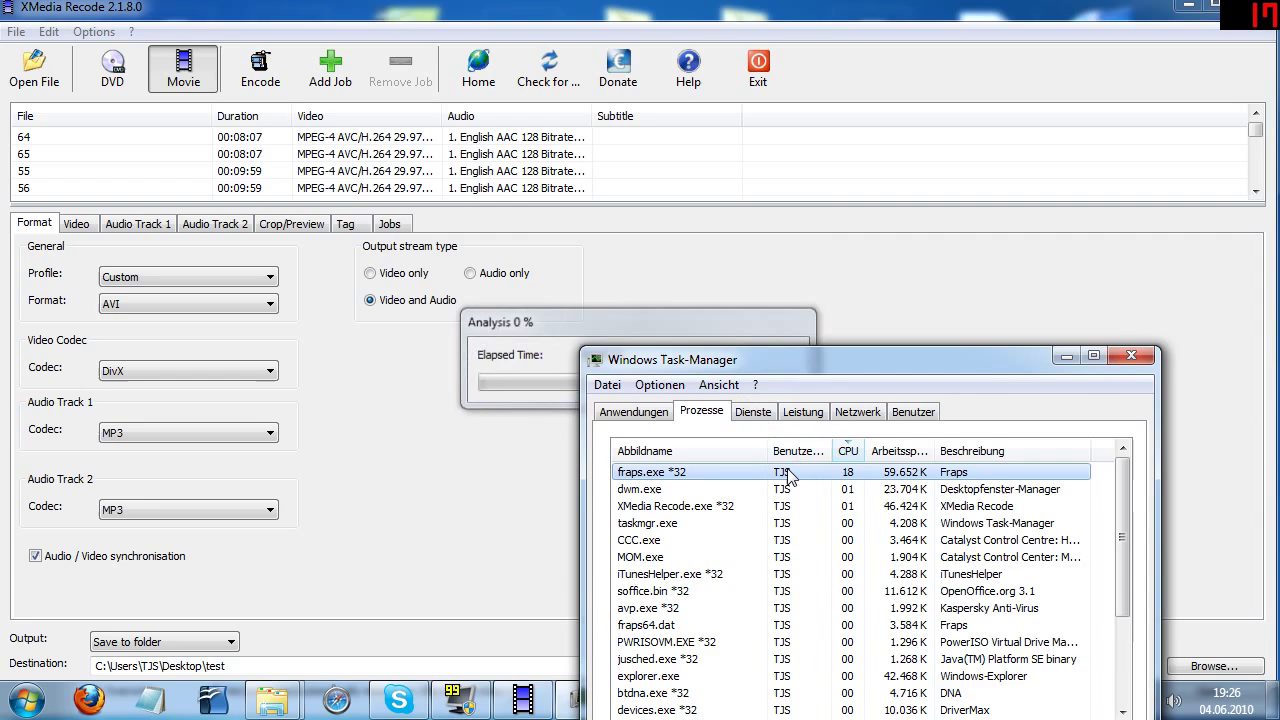
pyautogui.click(790, 506)
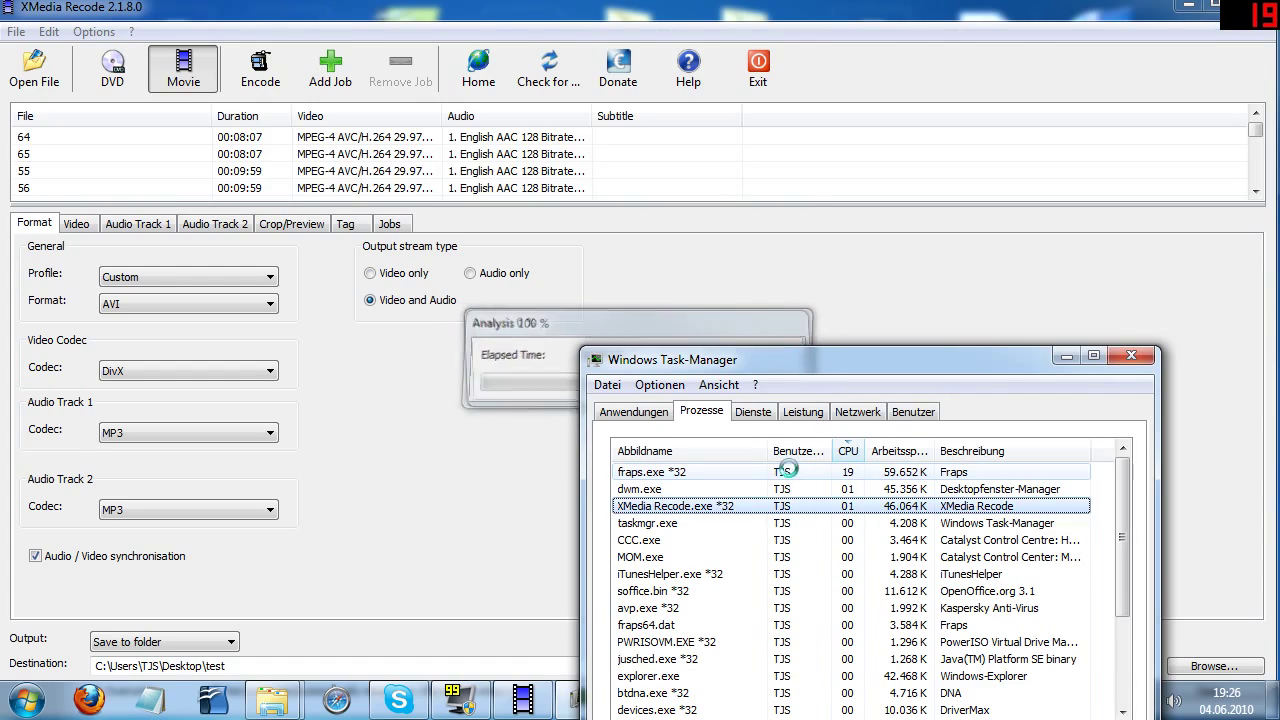
pyautogui.press('Delete')
pyautogui.press('Return')
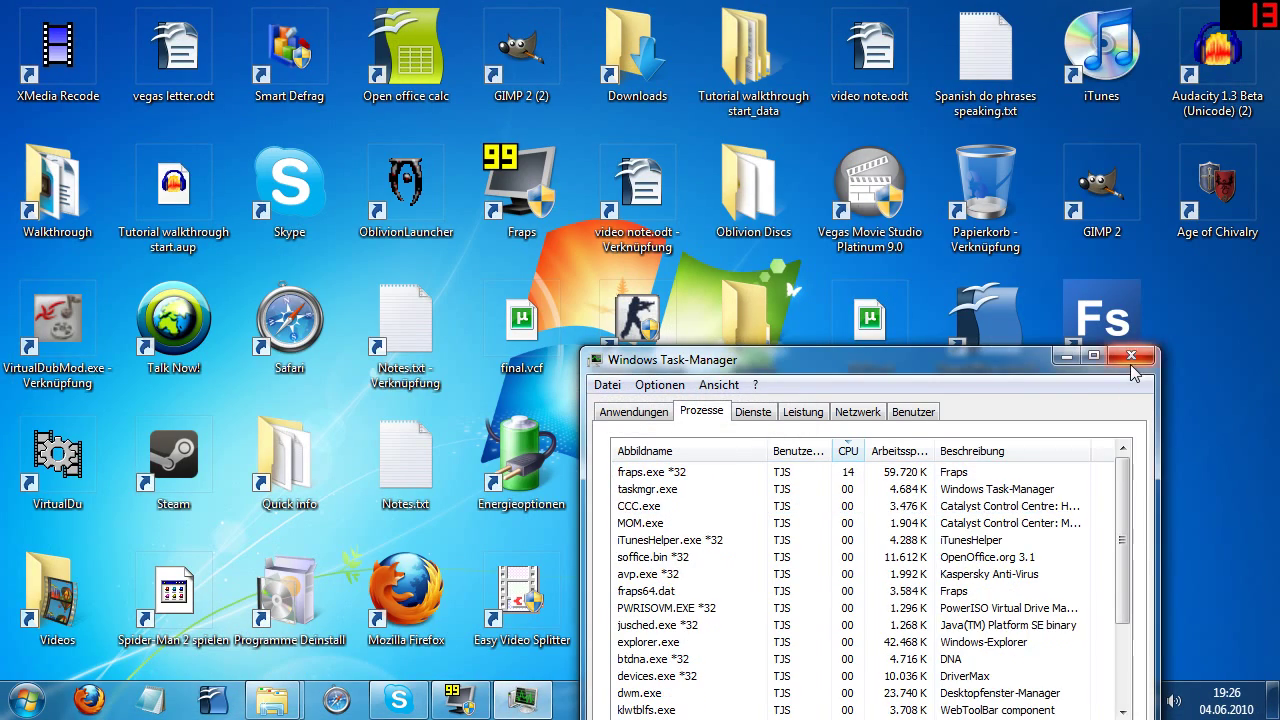
pyautogui.click(1131, 355)
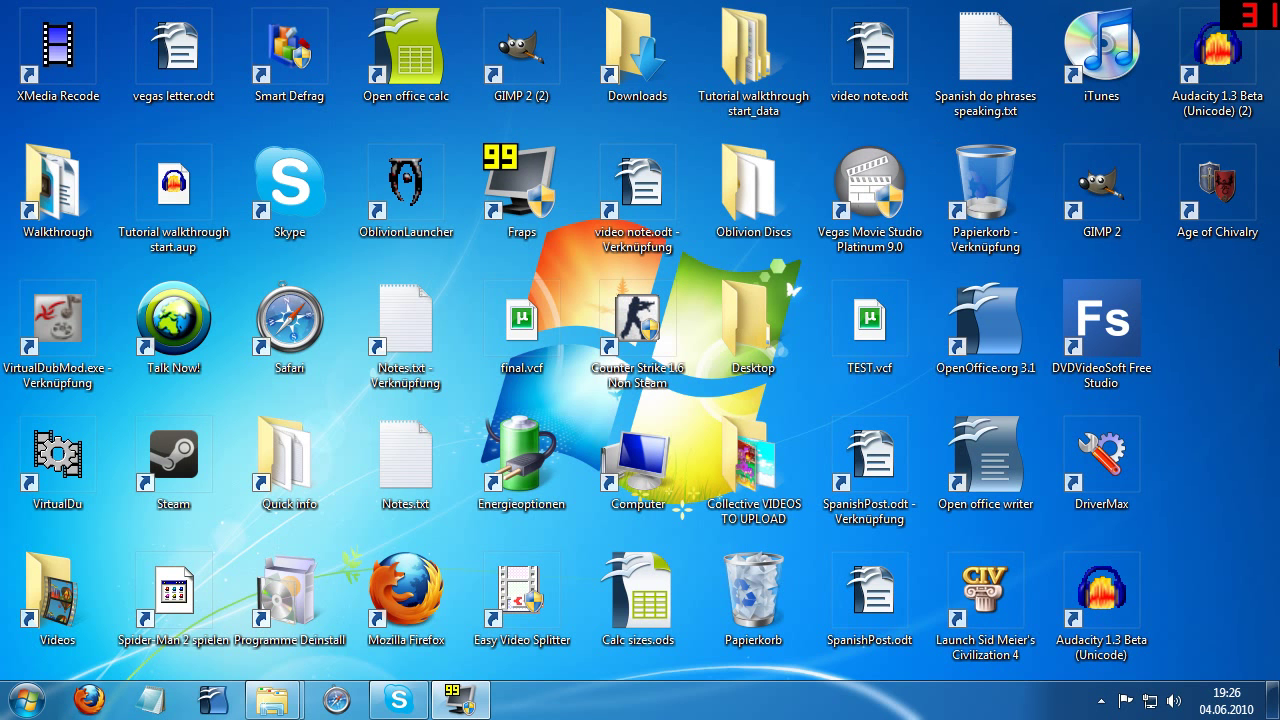